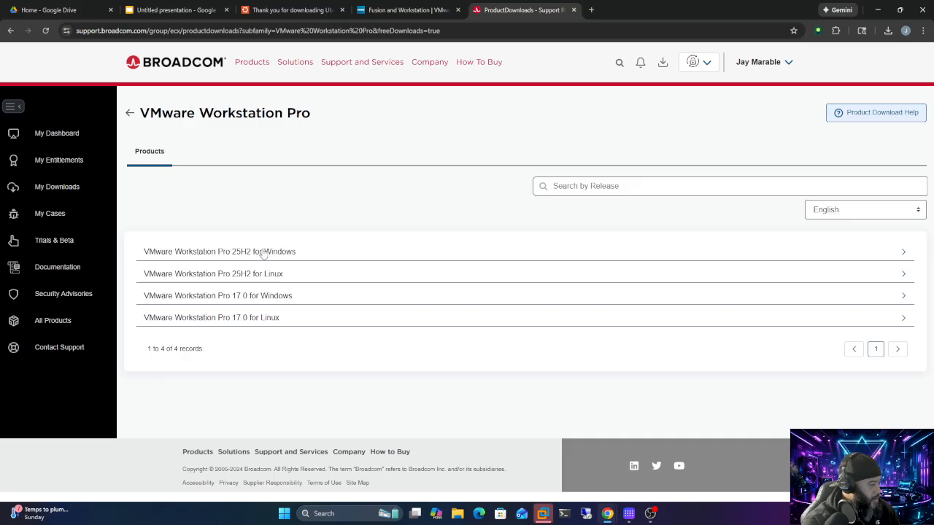
- Download the VMware Workstation Pro 25H2 for Windows installer from the 25H2 release
left_click(271, 253)
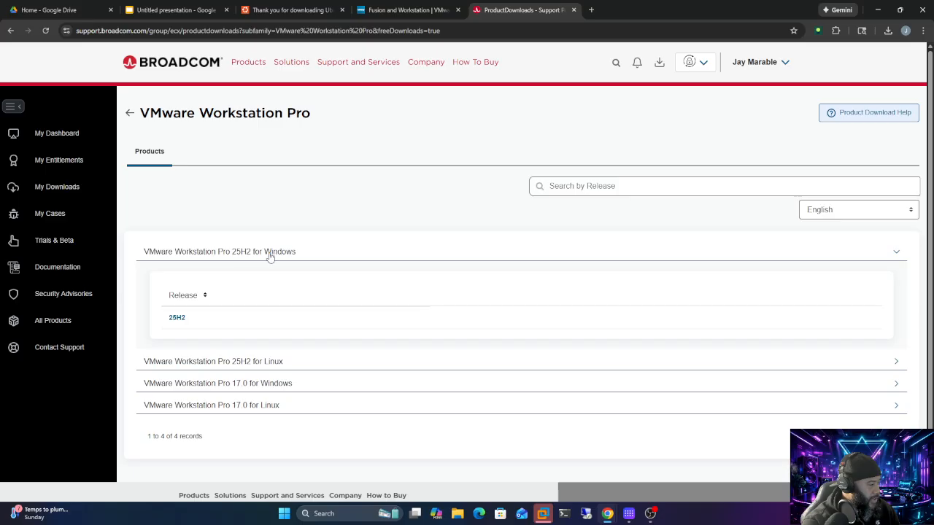
left_click(175, 318)
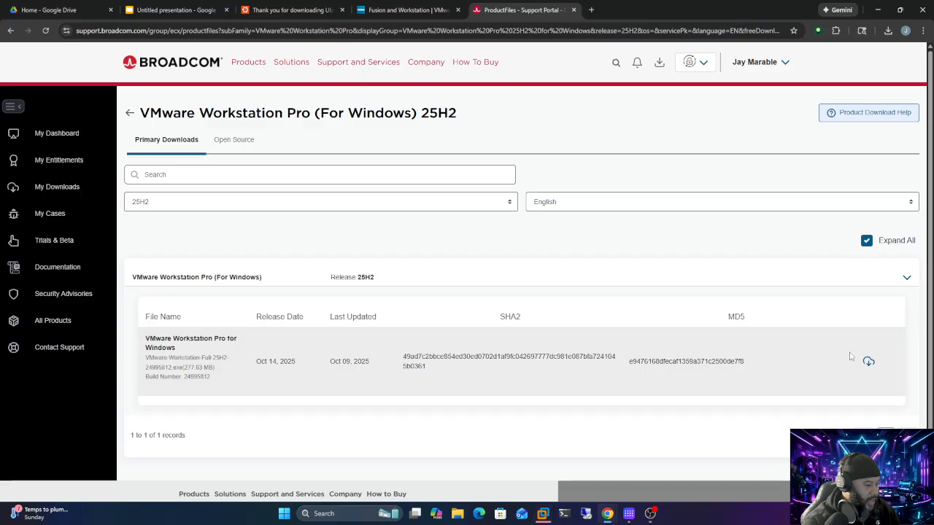
left_click(868, 362)
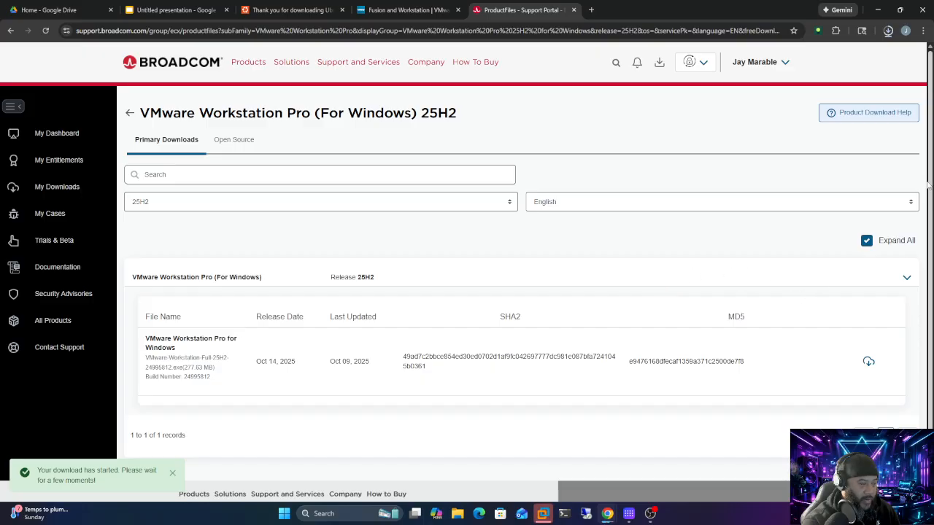
- Launch the downloaded VMware-Workstation-Full-25H2 installer from the browser's recent downloads
left_click(888, 30)
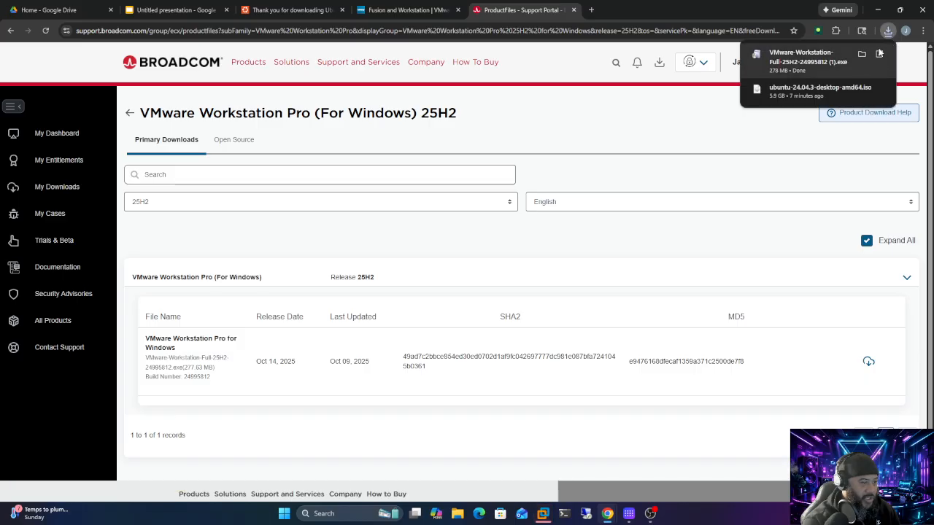
right_click(822, 62)
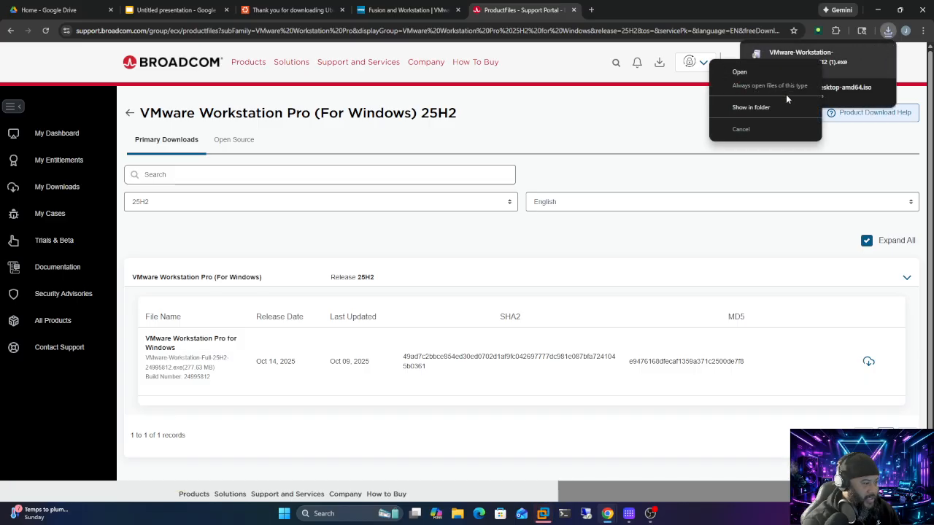
left_click(783, 74)
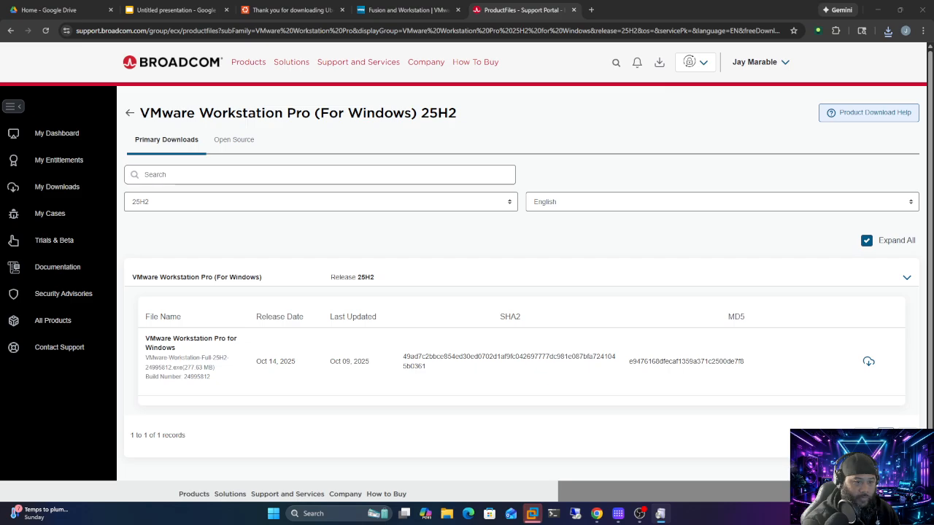
- Minimize the browser and recording windows and switch to VMware Workstation
left_click(887, 3)
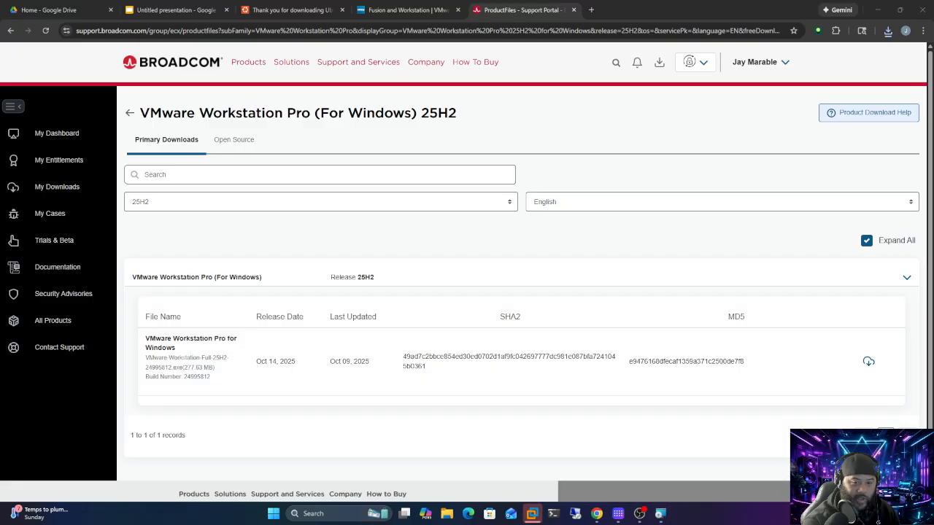
left_click(880, 10)
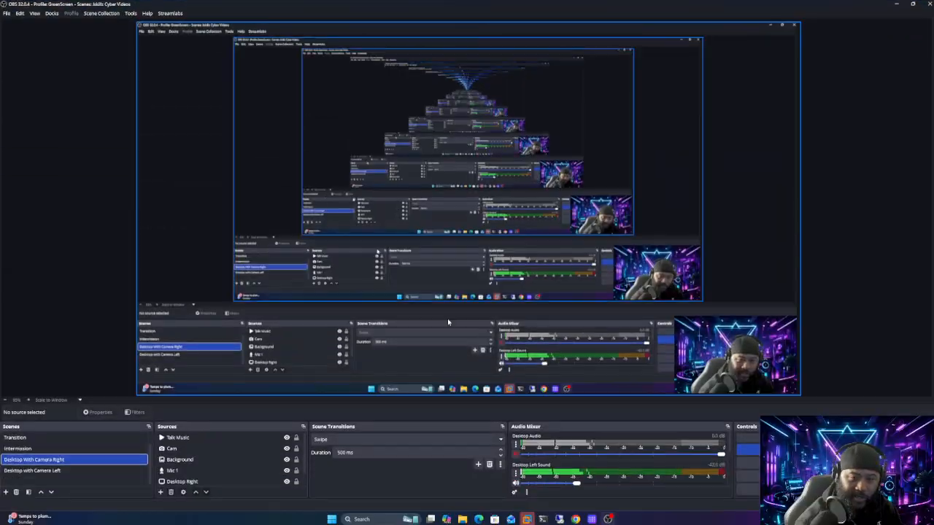
left_click(892, 5)
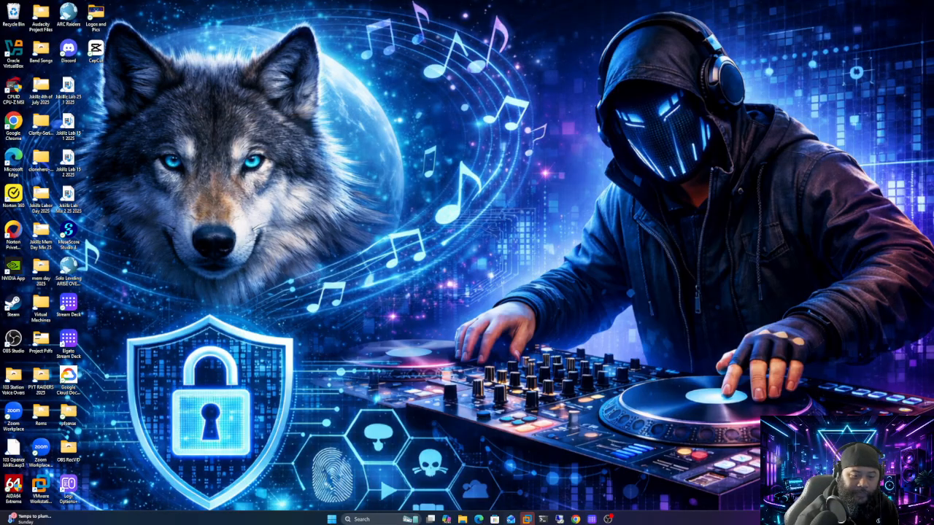
left_click(527, 519)
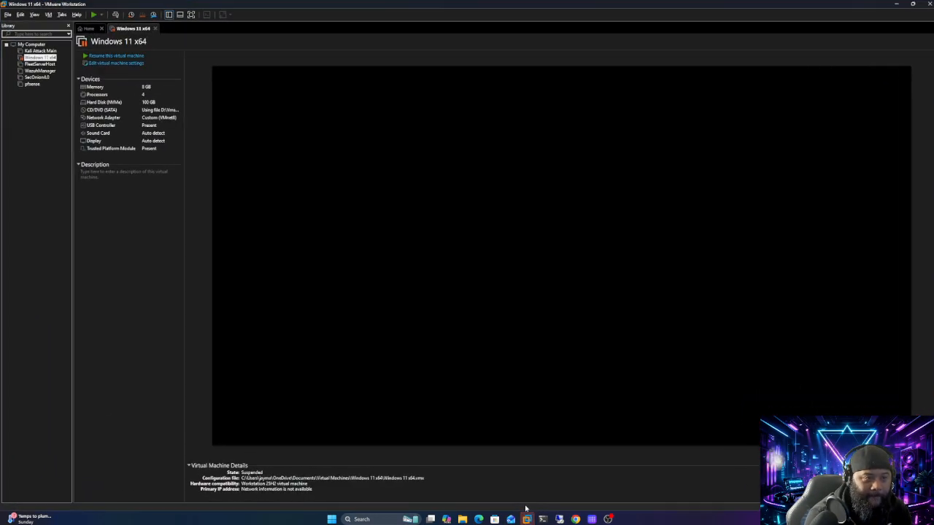
- Power off the suspended Windows 11 x64 virtual machine, discarding its suspended state
left_click(36, 164)
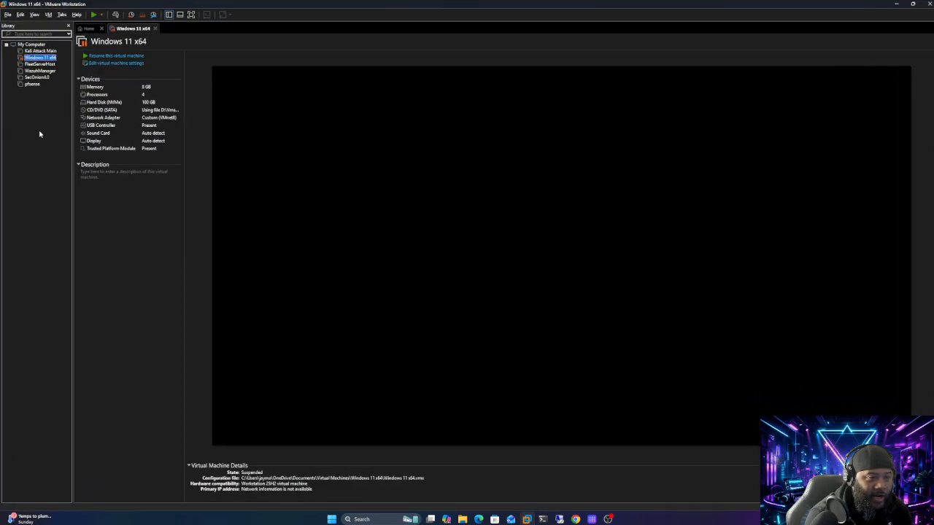
right_click(46, 58)
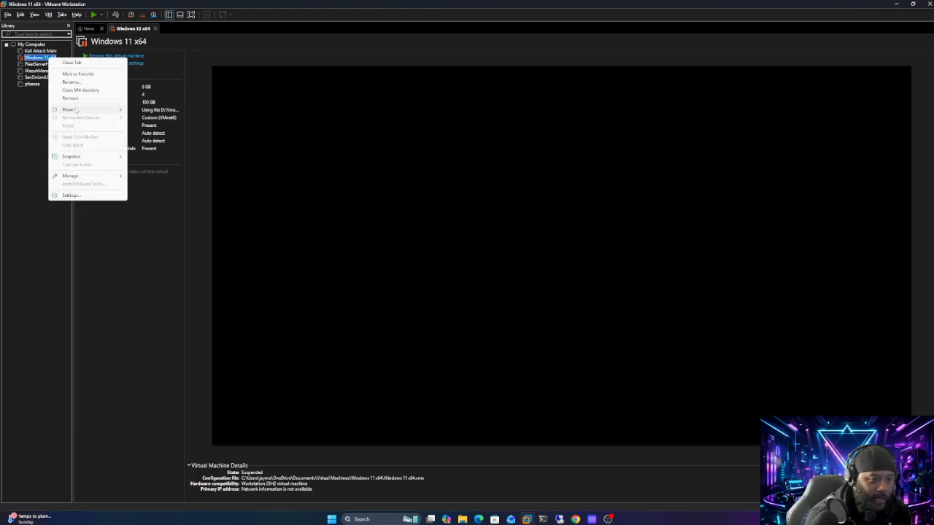
mouse_move(87, 109)
left_click(153, 153)
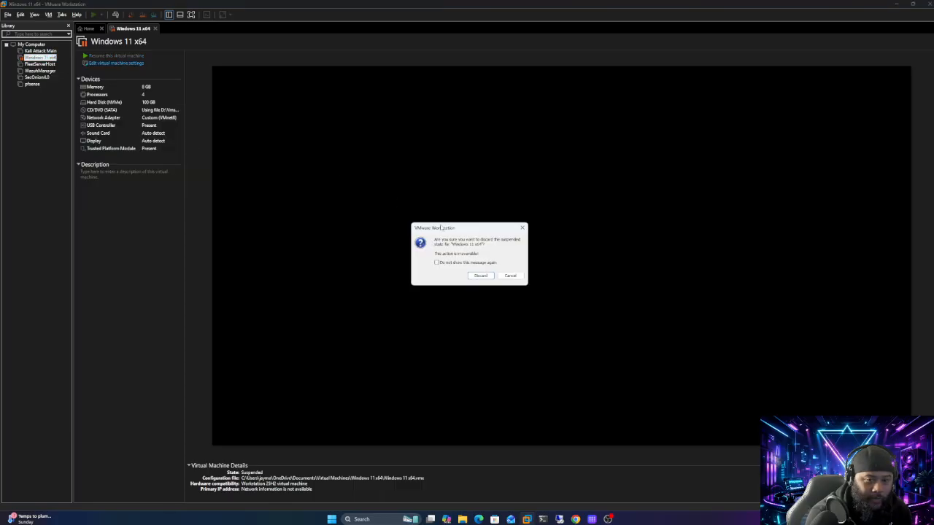
left_click(472, 276)
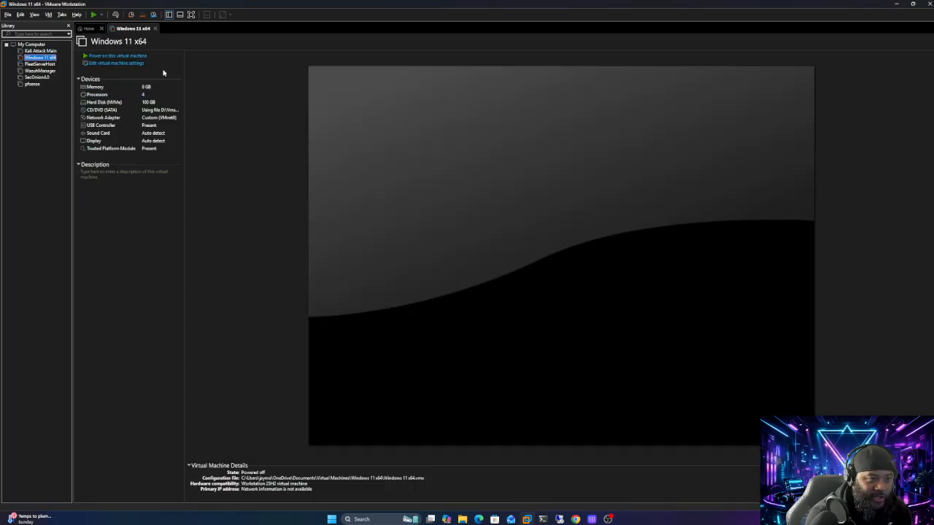
- Collapse the My Computer group in the virtual machine library
left_click(5, 45)
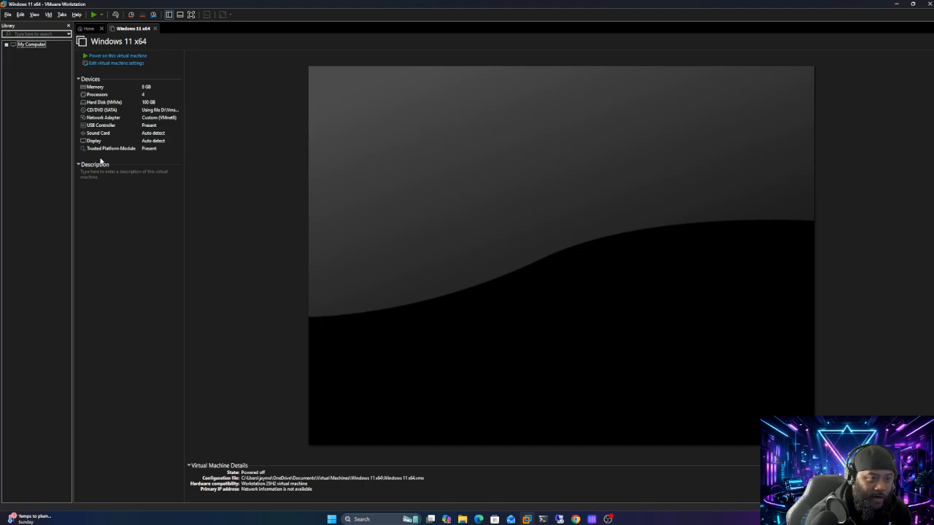
left_click(6, 46)
left_click(7, 46)
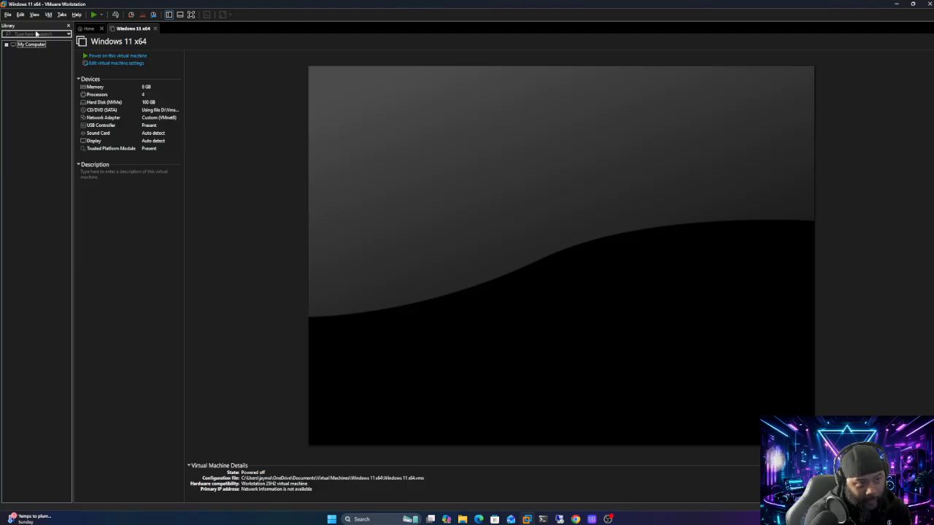
- In the application preferences, toggle the Input option to grab keyboard and mouse input on key press
left_click(10, 15)
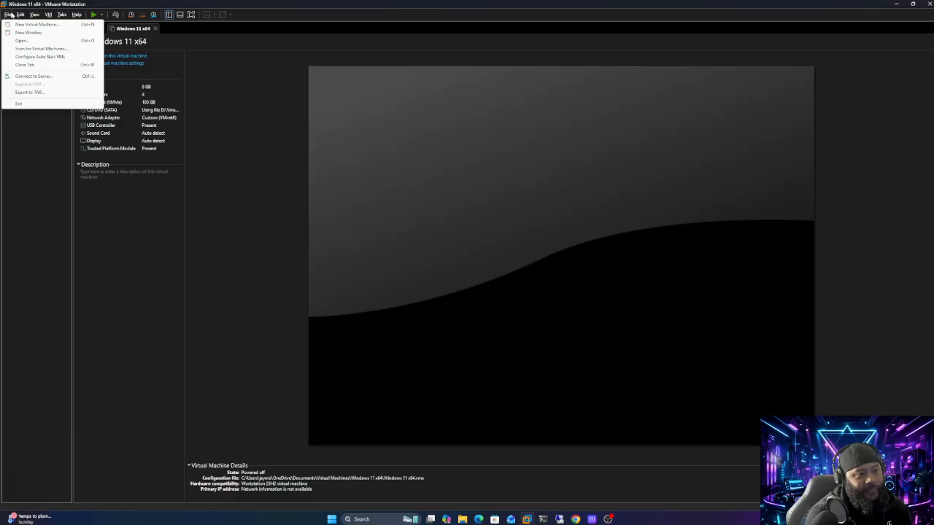
mouse_move(20, 14)
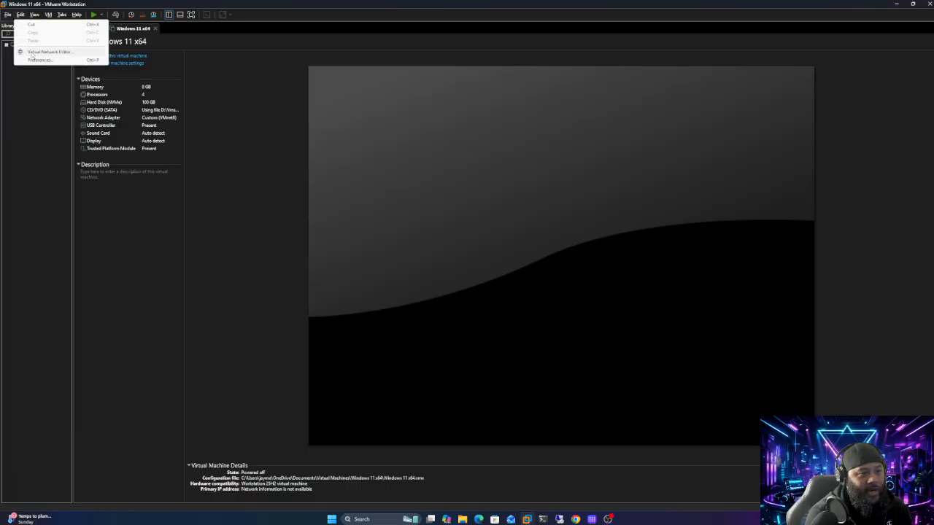
left_click(33, 61)
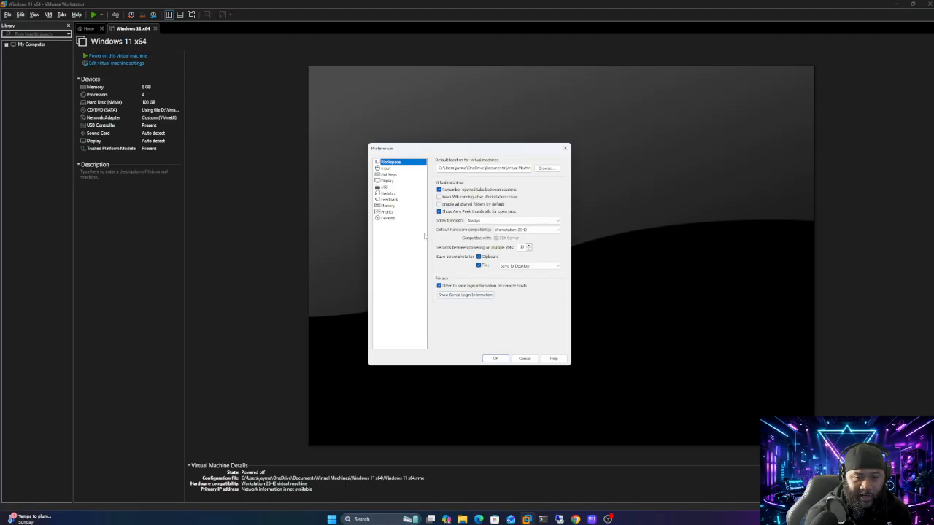
left_click(394, 169)
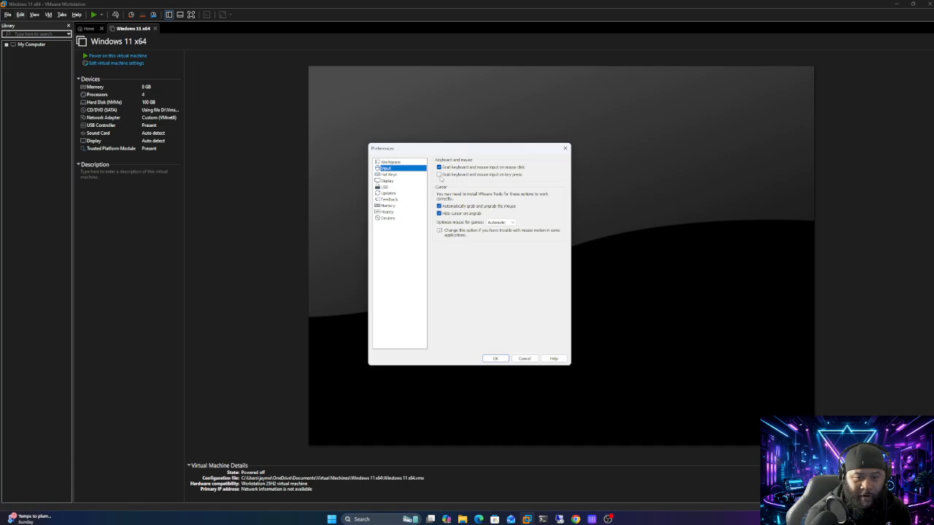
left_click(439, 175)
- Review the Display, Memory and Devices preferences and accept the preferences dialog
left_click(394, 181)
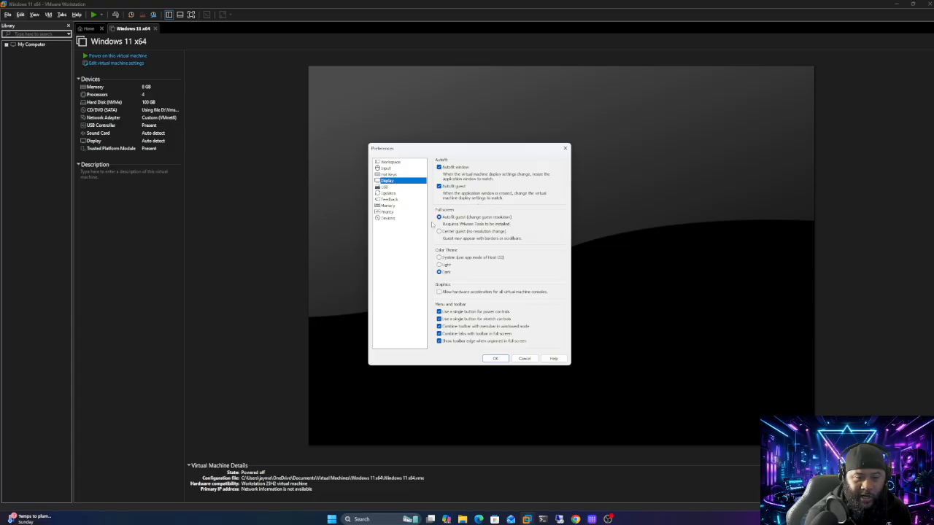
left_click(389, 205)
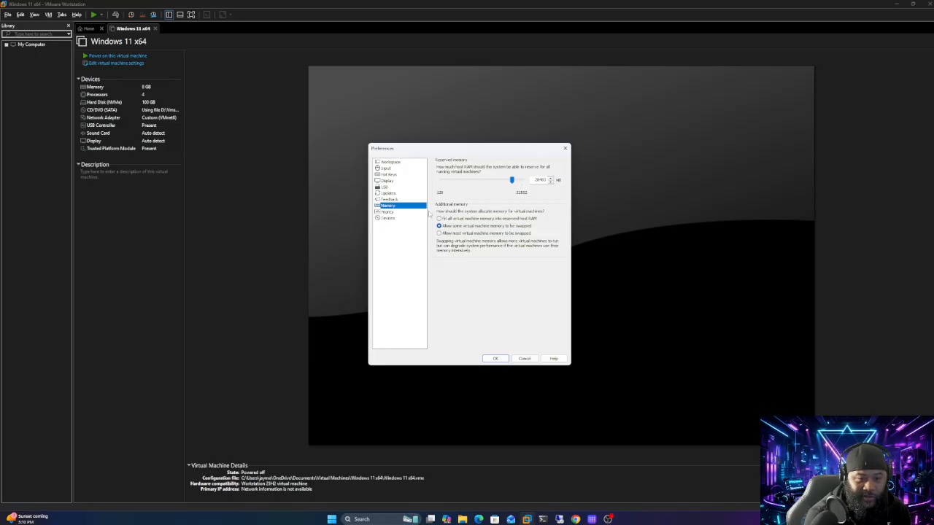
left_click(389, 218)
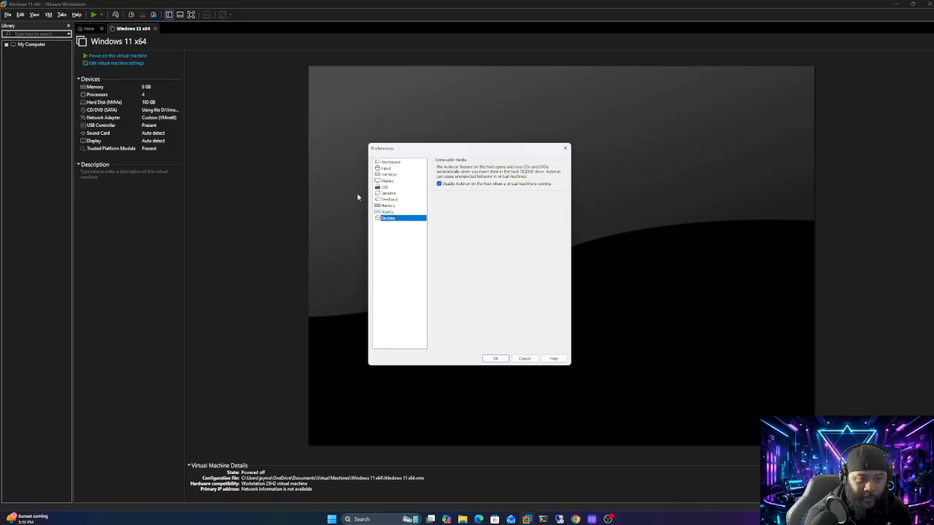
left_click(495, 359)
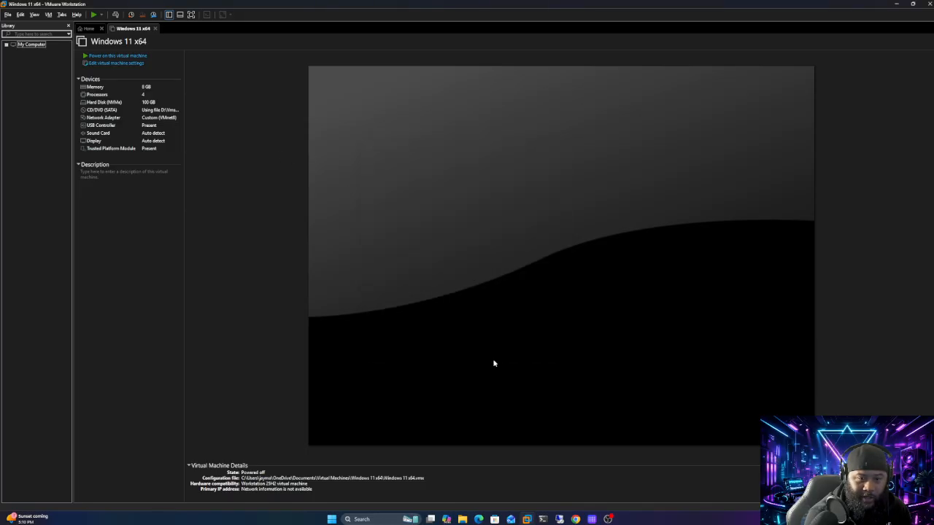
- Examine the VMnet8 NAT network in the Virtual Network Editor with administrator privileges and close the editor
left_click(24, 14)
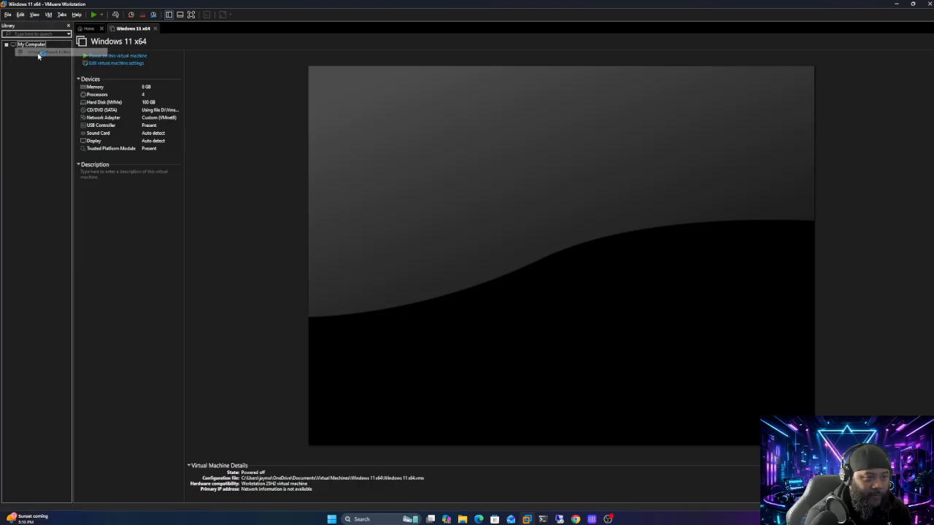
left_click(44, 52)
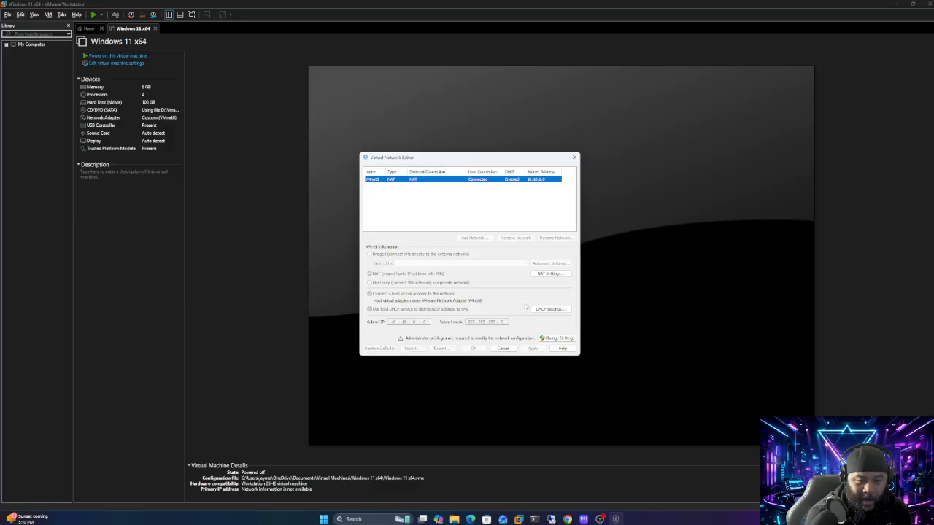
left_click(551, 338)
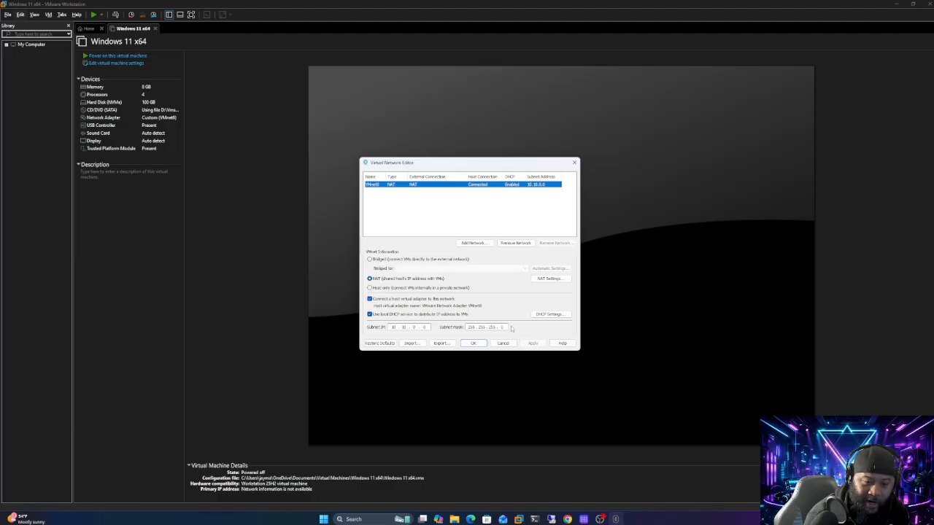
left_click(473, 344)
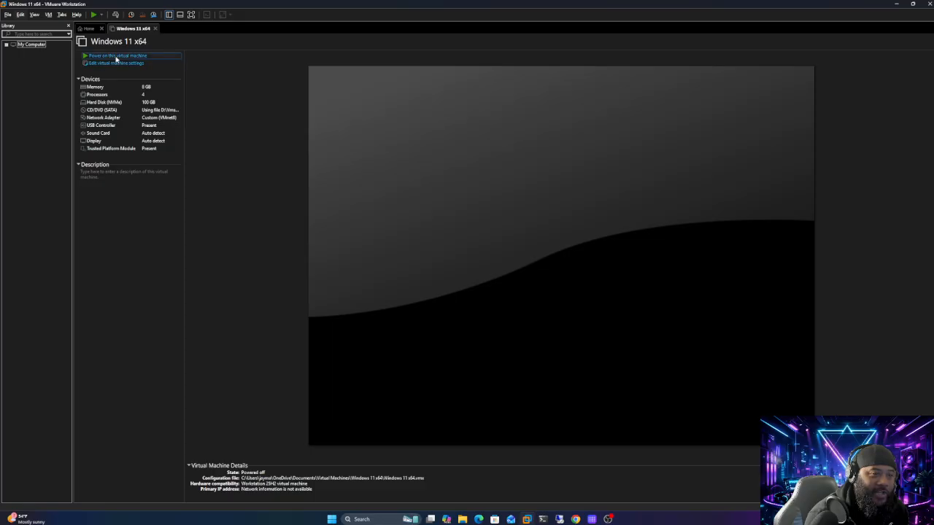
- Start a new virtual machine with the Custom (advanced) configuration and proceed to the guest operating system installation source
left_click(6, 16)
left_click(29, 25)
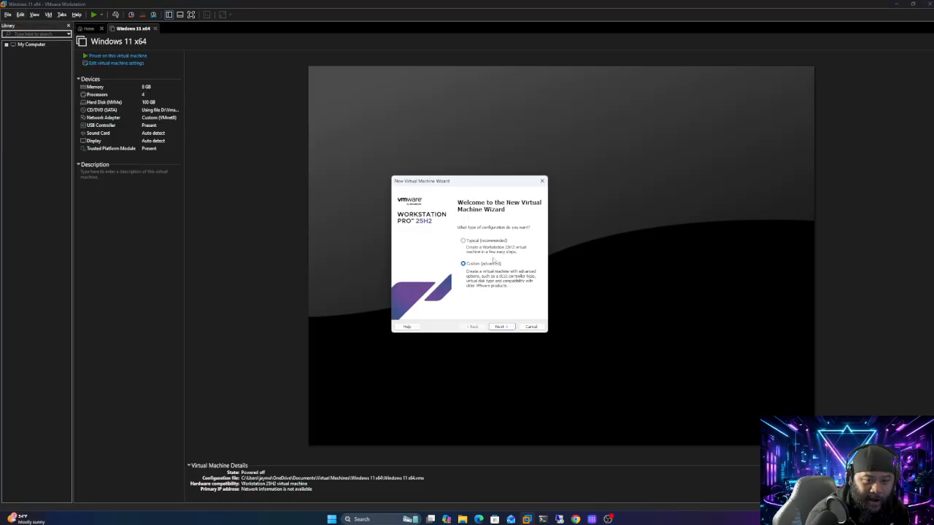
left_click(502, 327)
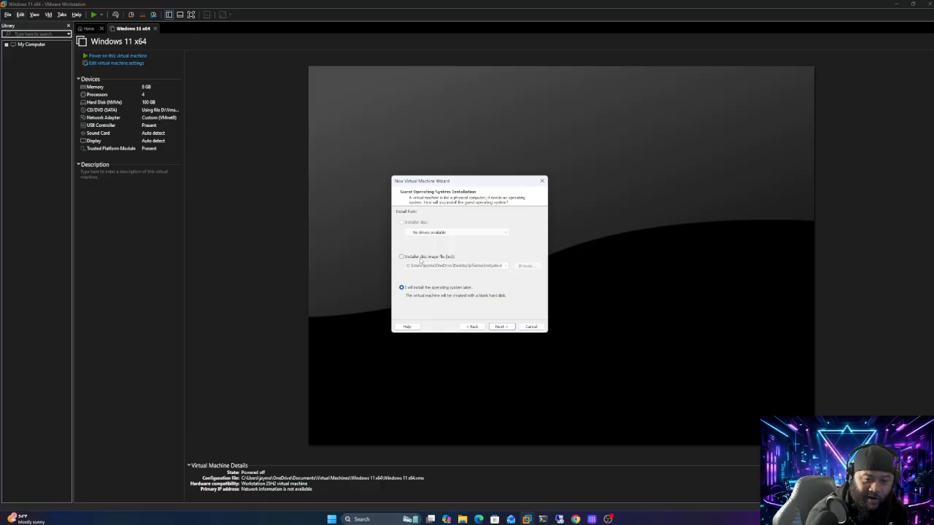
- Use the ubuntu-24.04.3-desktop-amd64 disc image from Downloads as the installer and continue to the Easy Install information
left_click(440, 259)
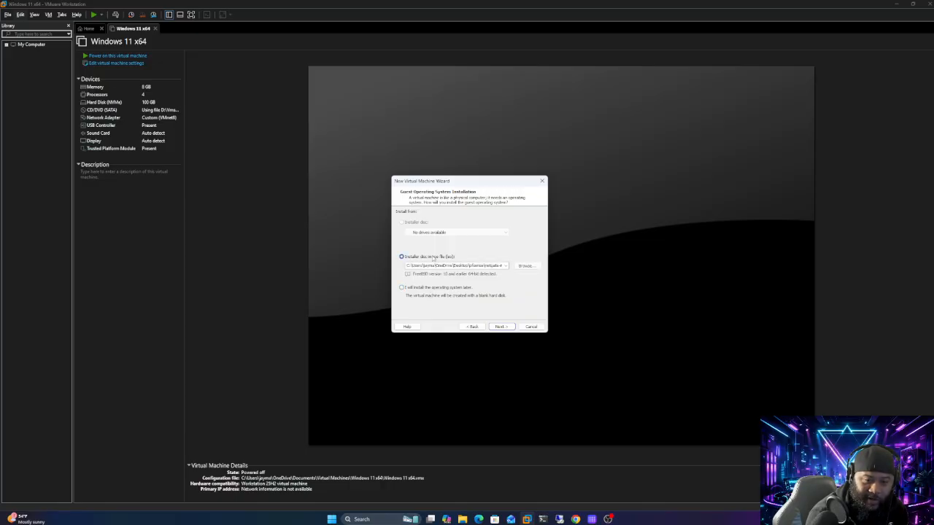
left_click(531, 268)
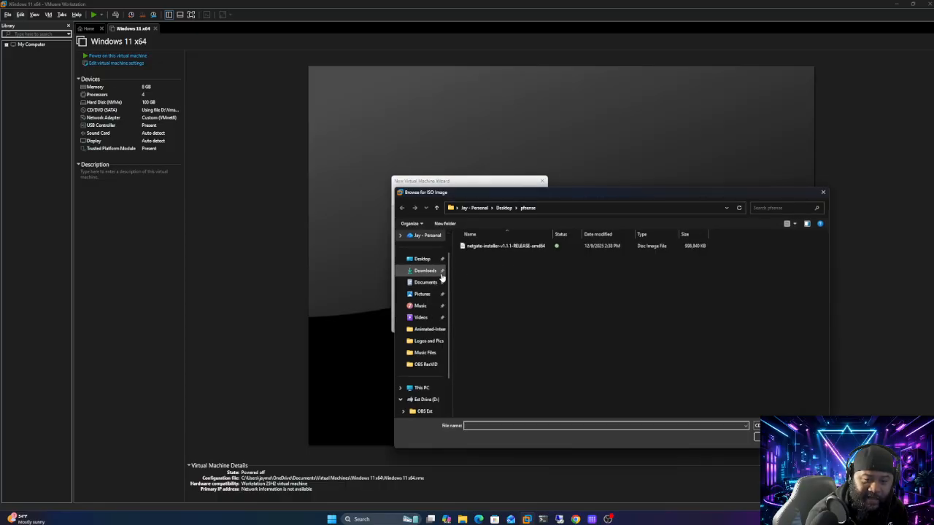
left_click(436, 272)
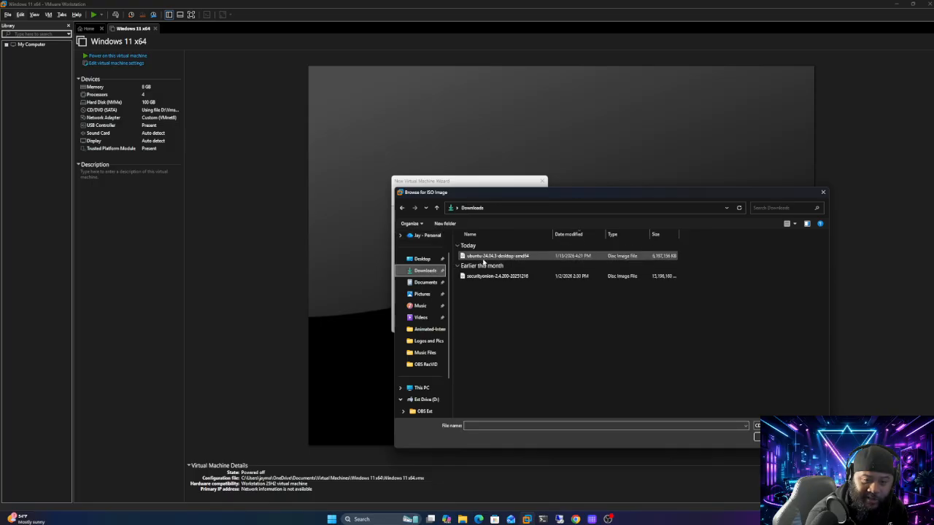
double_click(485, 257)
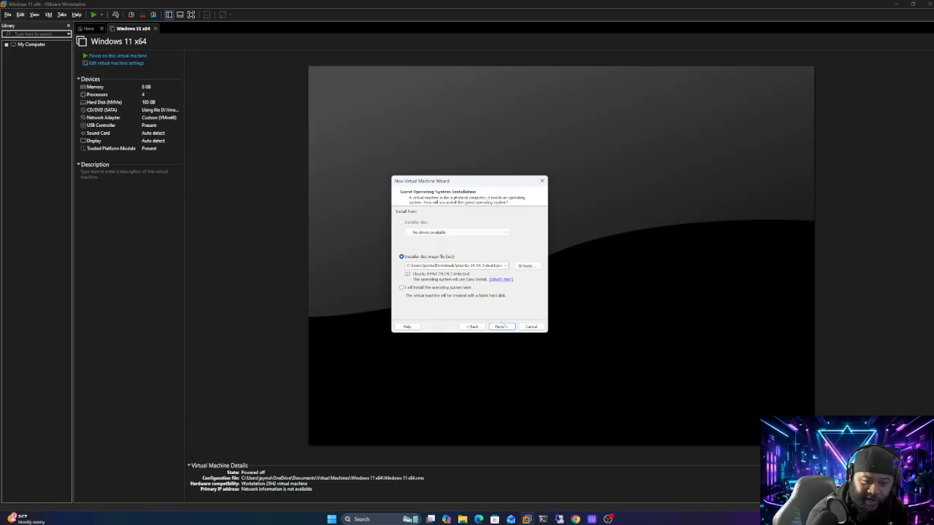
left_click(503, 327)
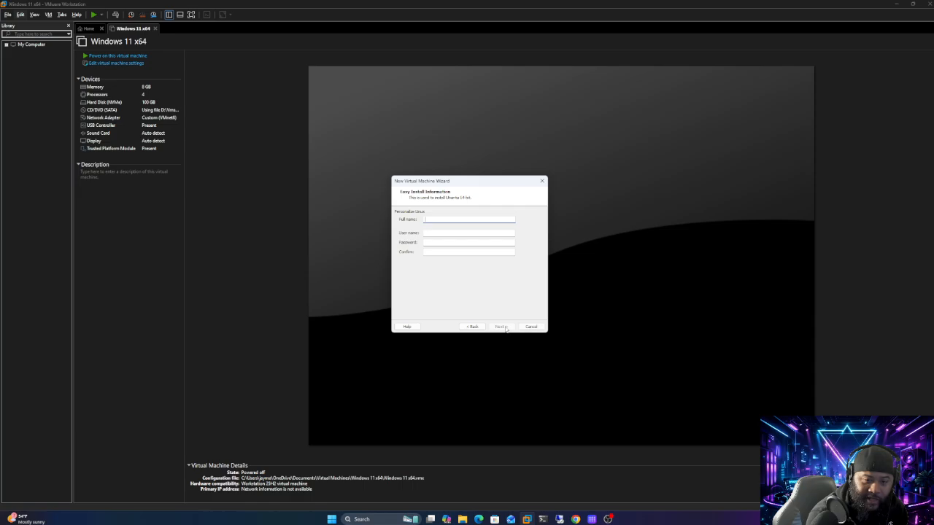
- Fill in the Easy Install full name and user name, enter and confirm the account password, and continue to the virtual machine name
type("Jayme")
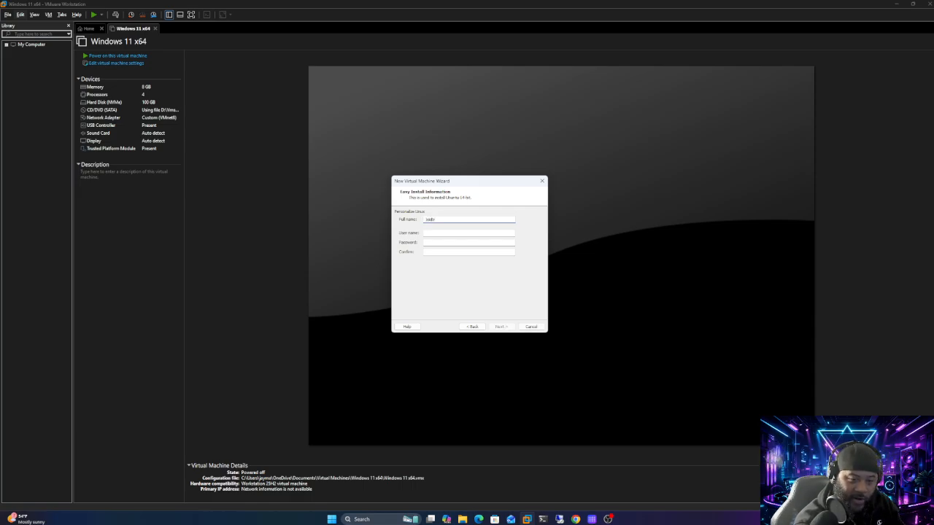
key("Tab")
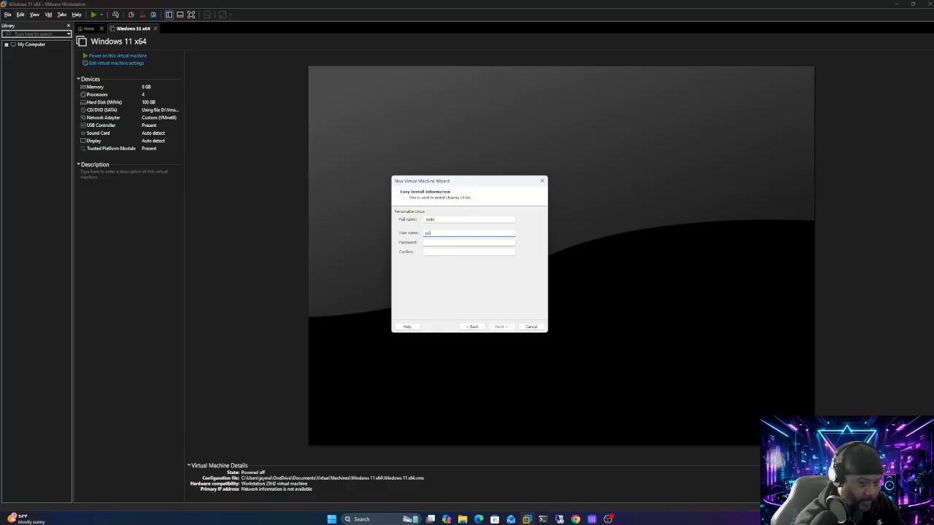
key("Tab")
type("••••")
key("Tab")
type("••••")
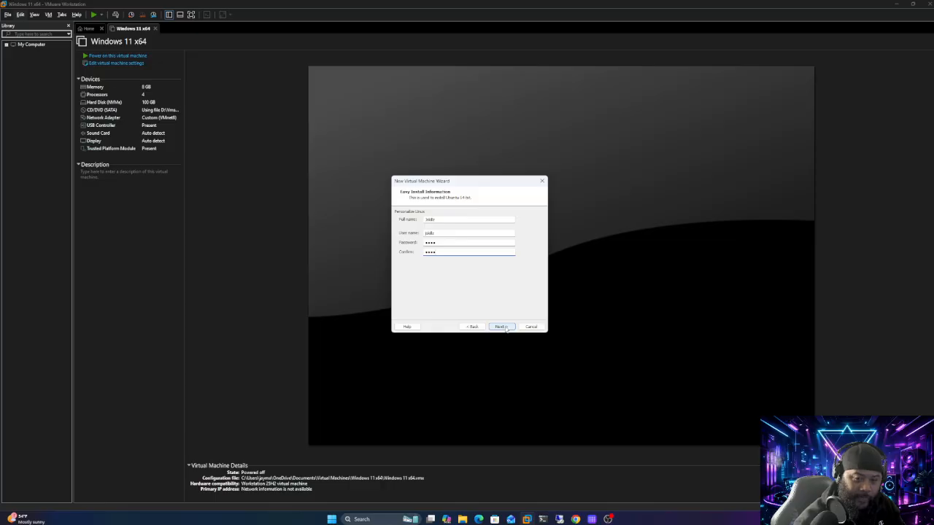
left_click(502, 327)
- Name the virtual machine Ubuntupreprod, keep the suggested location, and continue to the processor configuration
left_click_drag(417, 221, 383, 224)
type("Ubuntuproject")
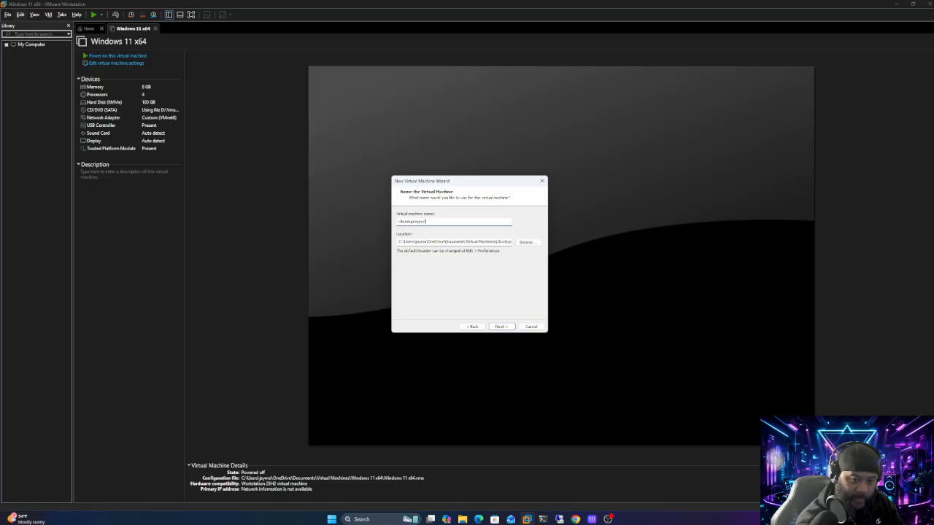
left_click(501, 327)
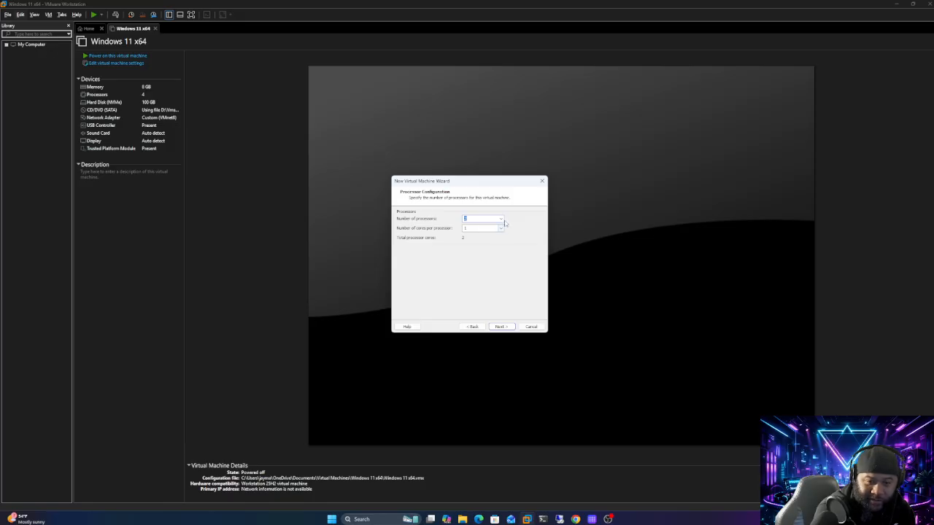
- Set the number of cores per processor to 2 and continue to the memory settings
left_click(500, 229)
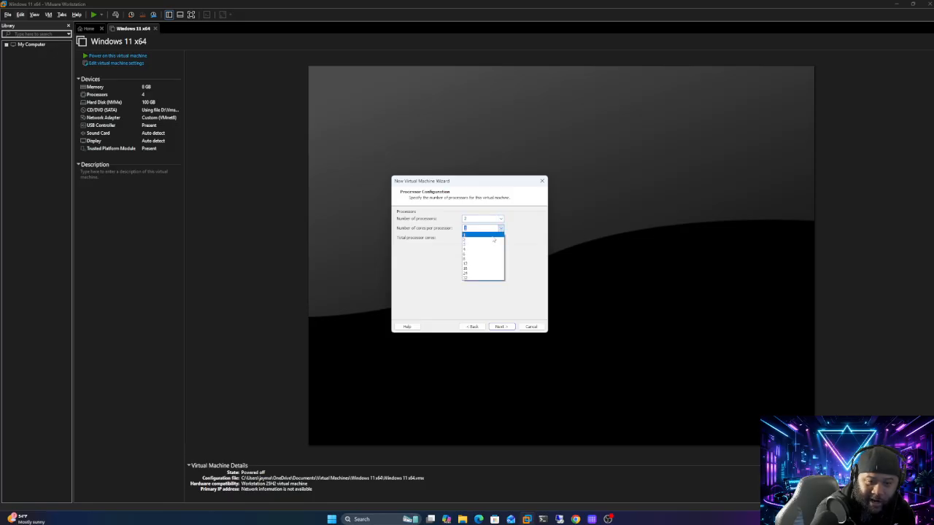
left_click(502, 243)
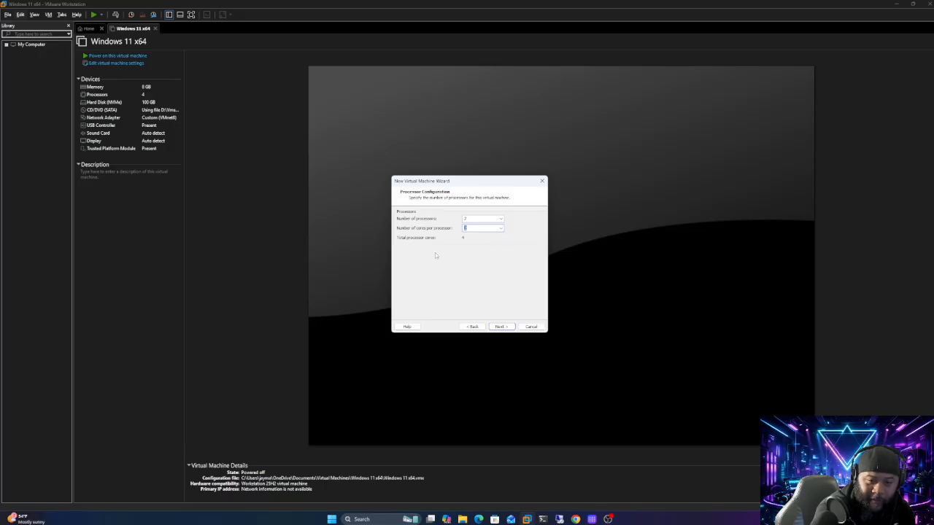
left_click(500, 327)
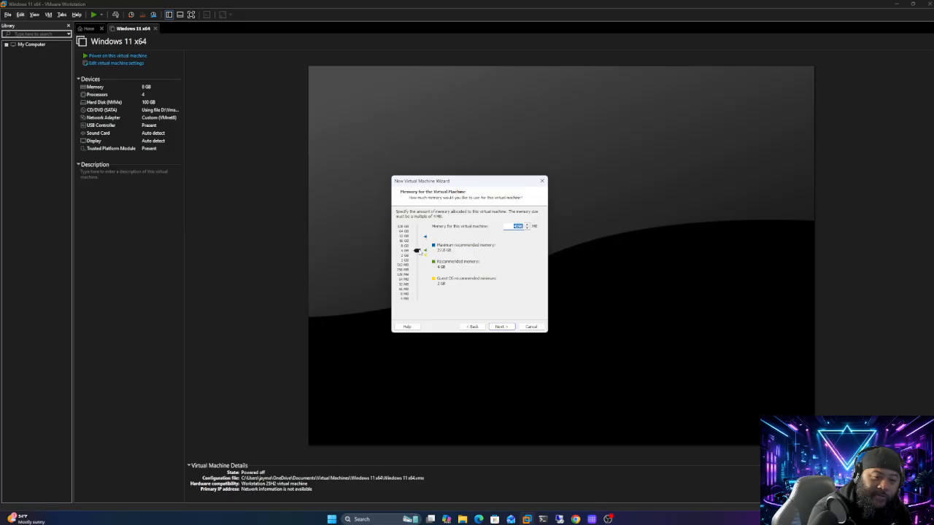
- Raise the virtual machine's memory to 8 GB and continue to the network type
left_click(417, 251)
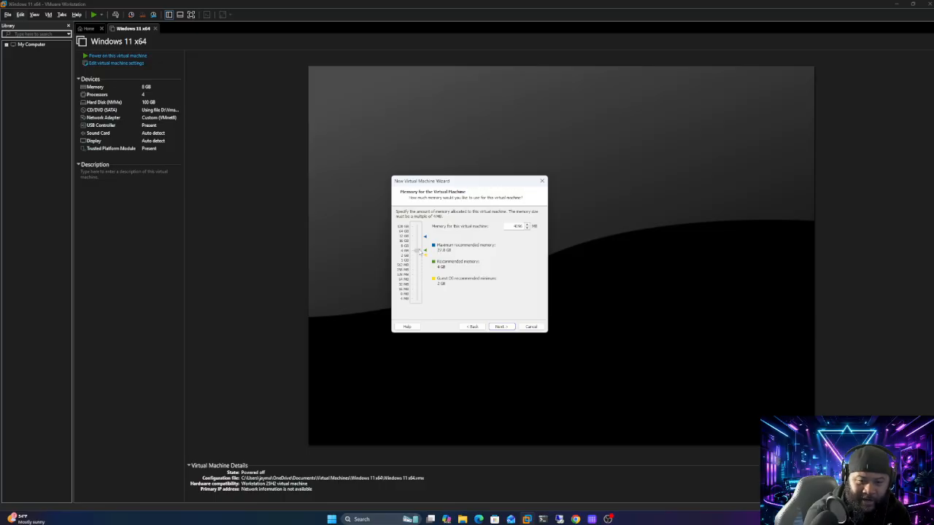
left_click_drag(419, 252, 418, 251)
left_click_drag(418, 251, 419, 248)
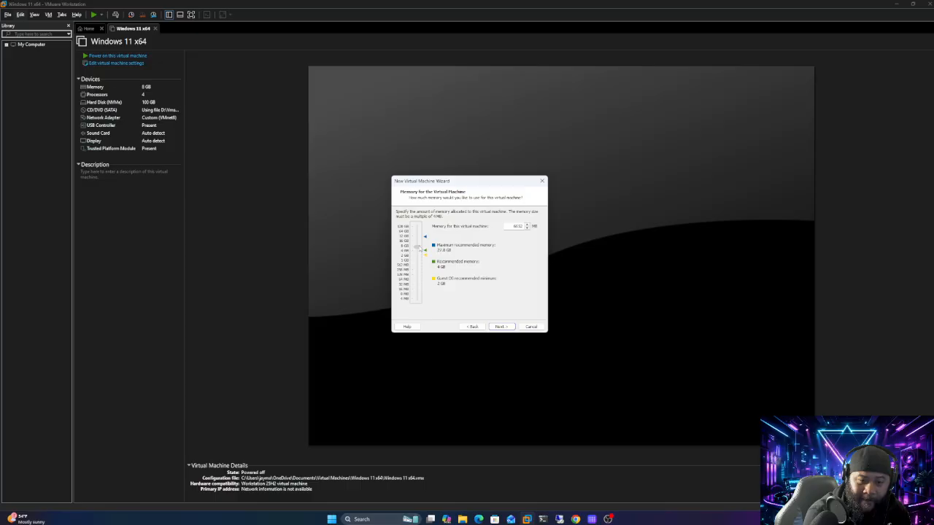
left_click_drag(419, 248, 419, 246)
left_click(501, 327)
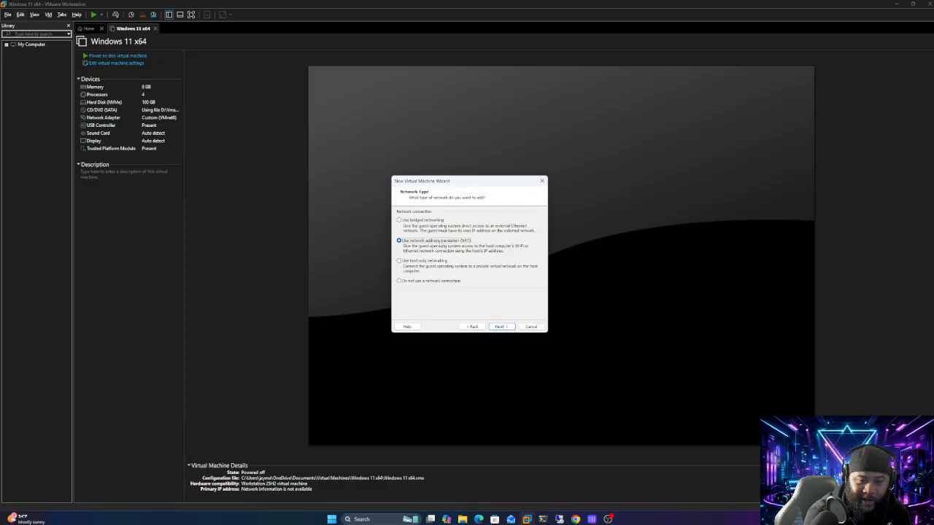
- Keep NAT networking, the default I/O controller and the SCSI disk type, and choose to create a new virtual disk
left_click(502, 326)
left_click(501, 327)
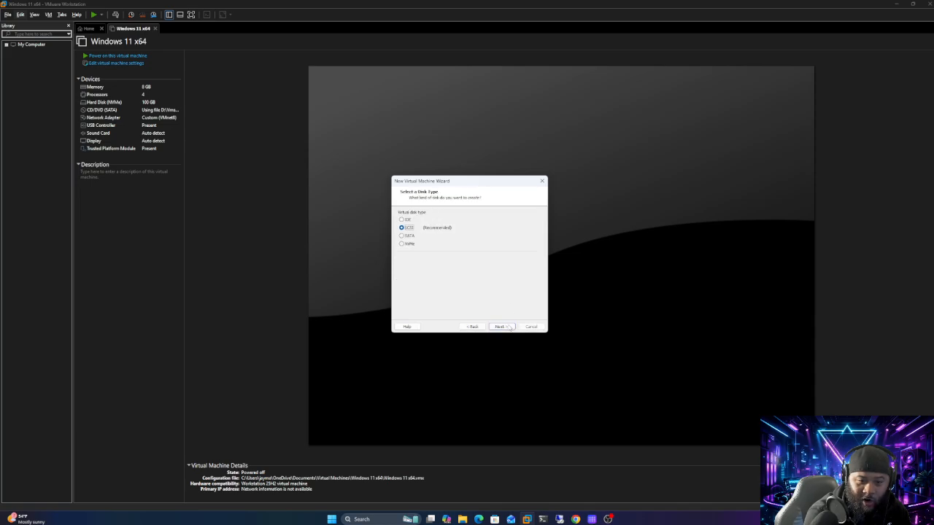
left_click(501, 327)
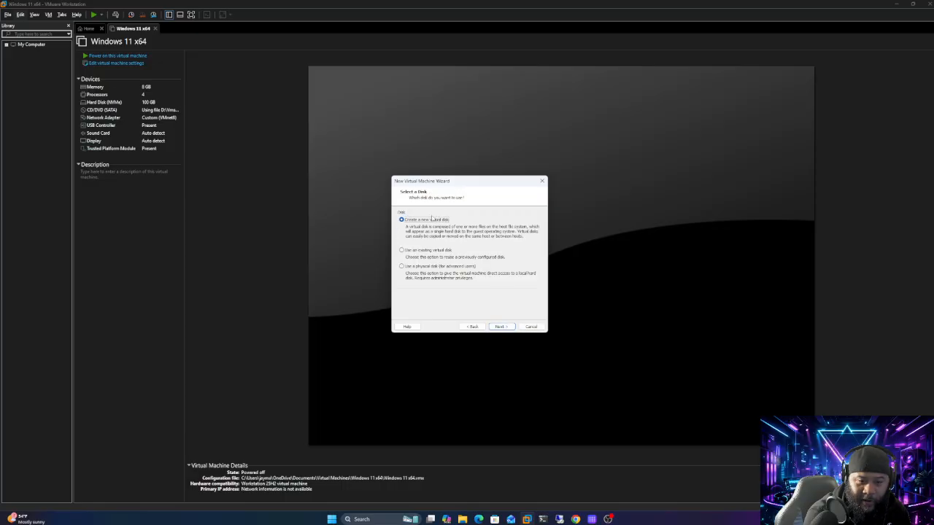
left_click(502, 326)
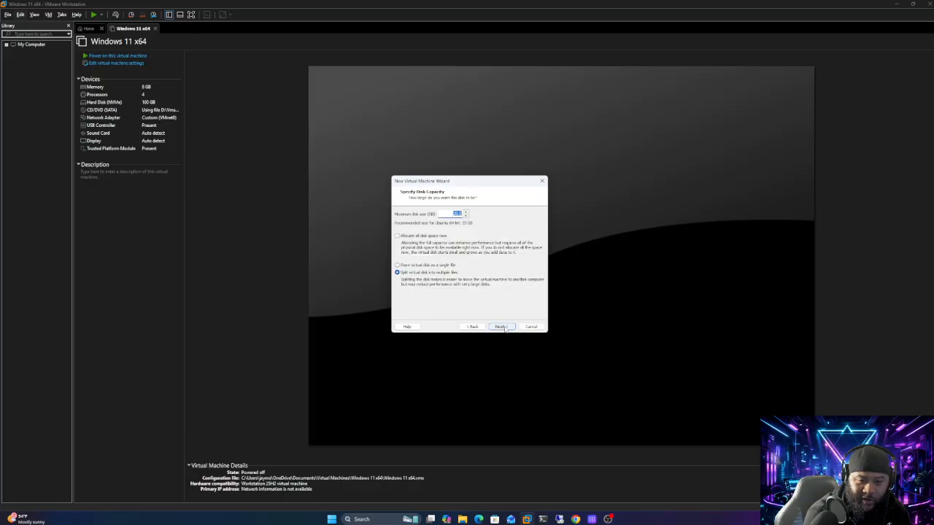
- Set the maximum disk size to 100 GB, store the virtual disk as a single file, and accept the suggested disk file name
left_click(453, 214)
left_click_drag(455, 213, 496, 214)
key("BackSpace")
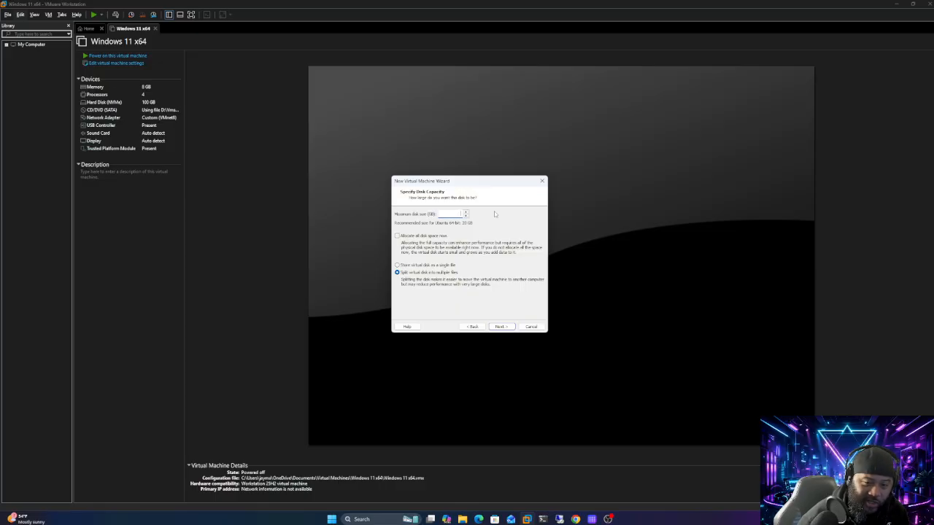
type("100")
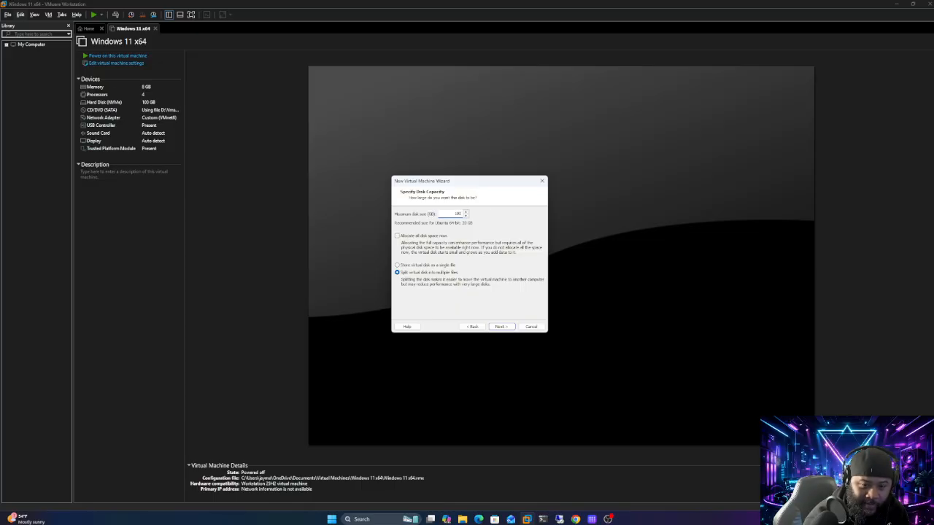
left_click(428, 265)
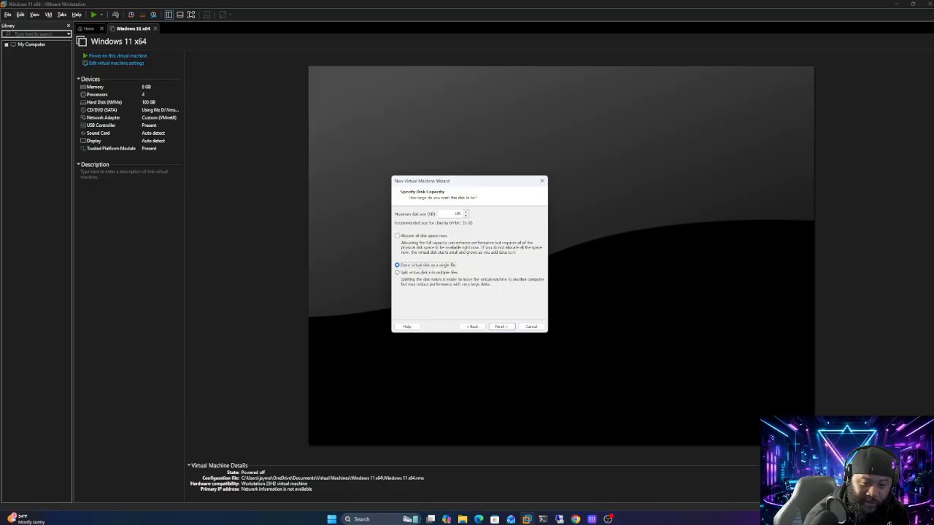
left_click(497, 327)
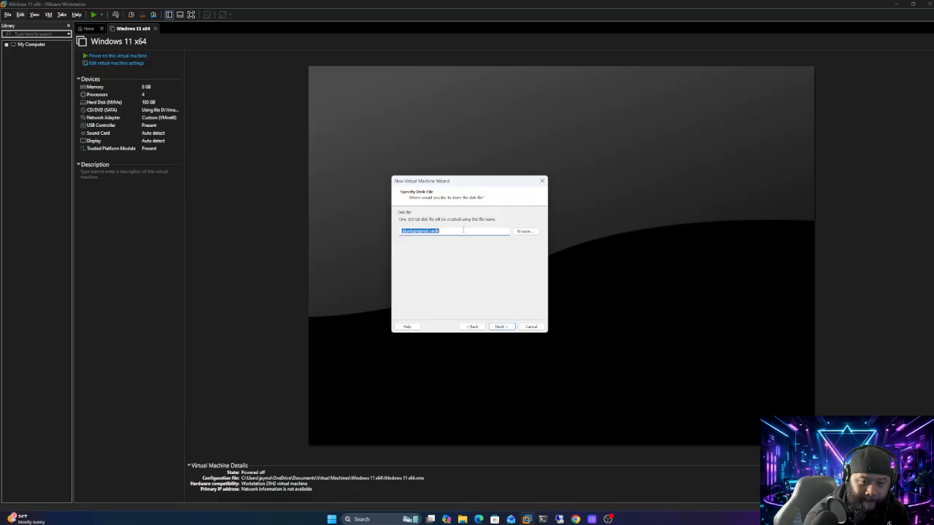
left_click(502, 328)
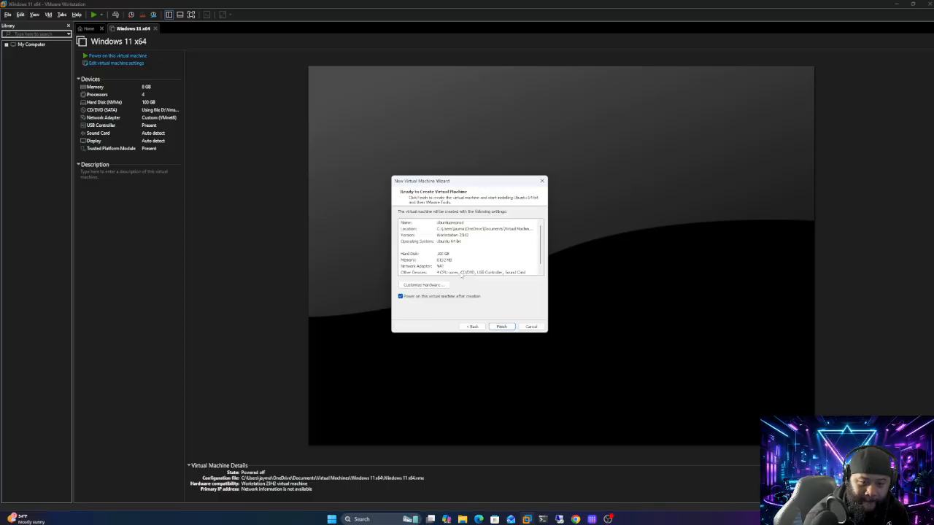
- Add a second network adapter set to Host-only in the hardware customization, and finish creating the virtual machine with power-on after creation
left_click(437, 285)
left_click(391, 173)
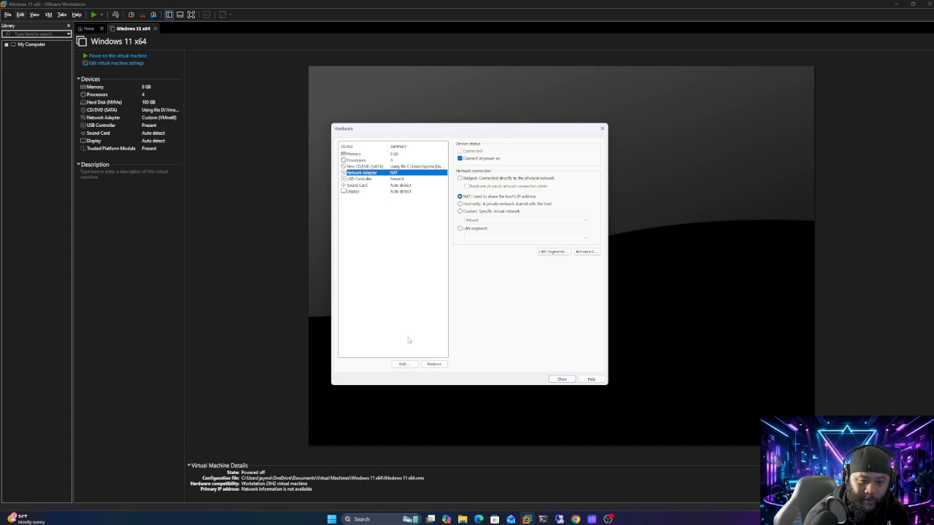
left_click(400, 366)
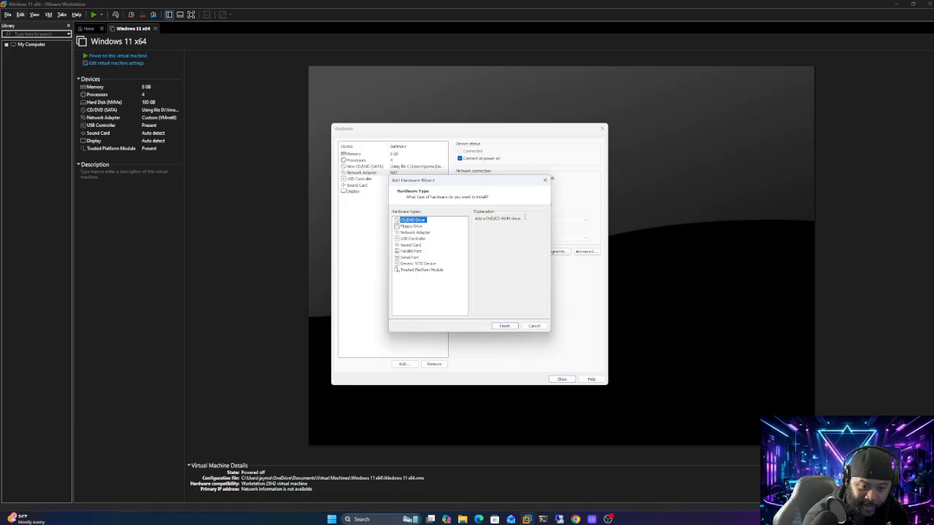
left_click(413, 233)
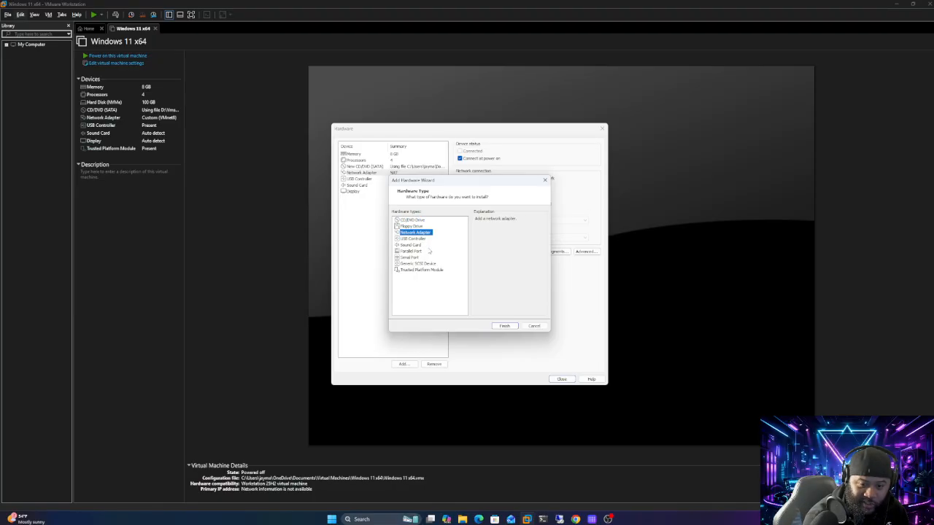
left_click(504, 326)
left_click(371, 178)
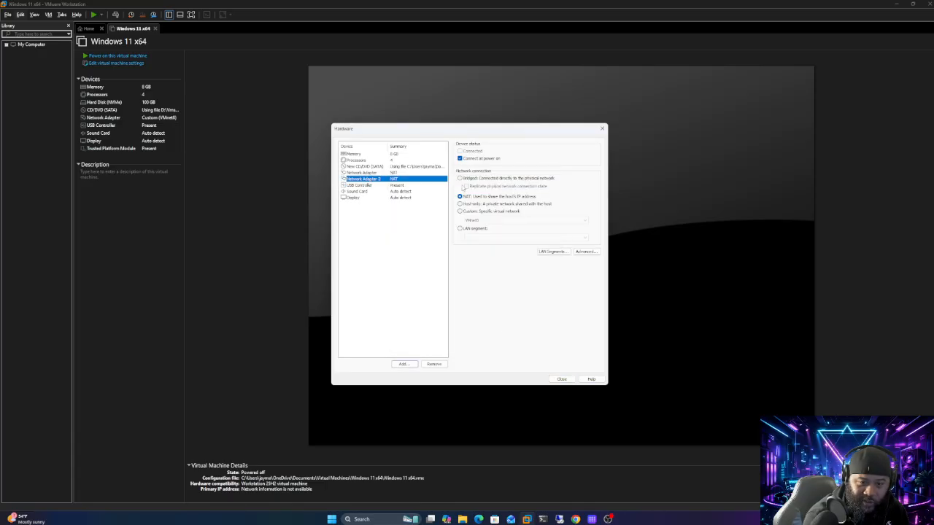
left_click(465, 205)
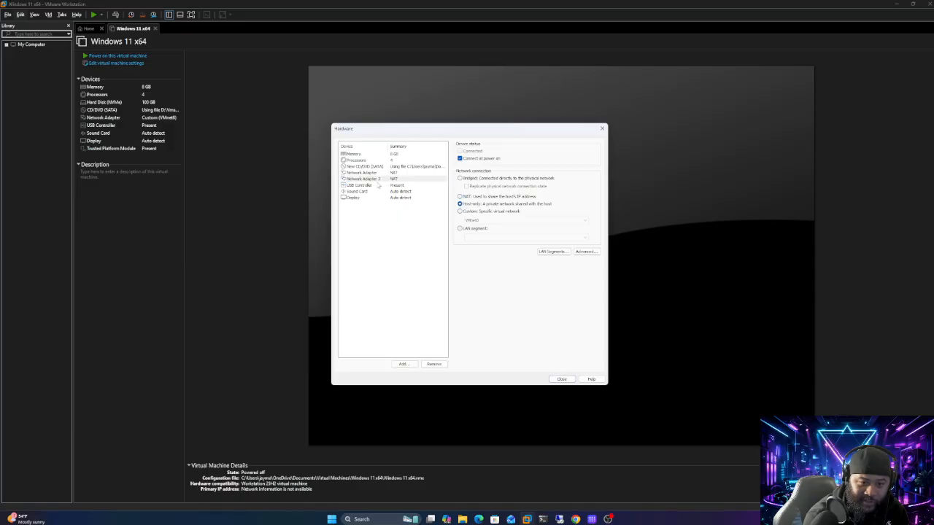
left_click(560, 379)
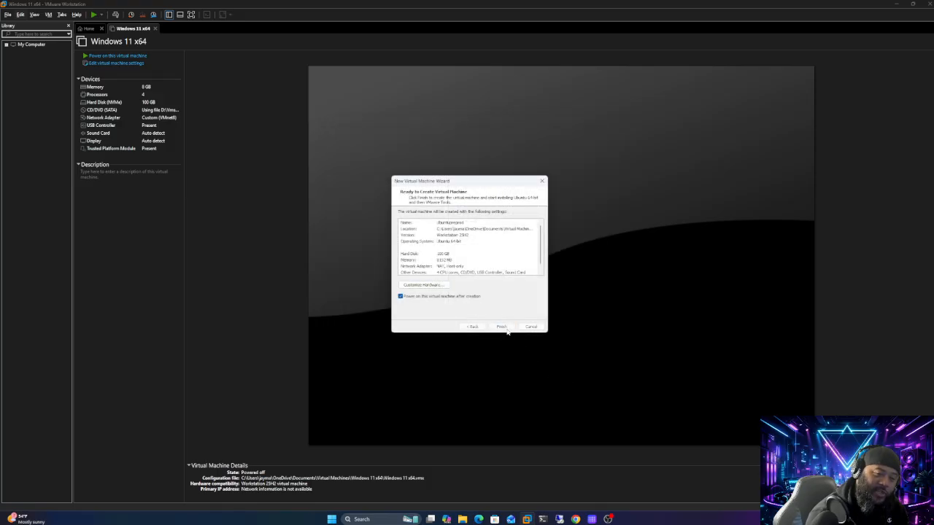
left_click(503, 328)
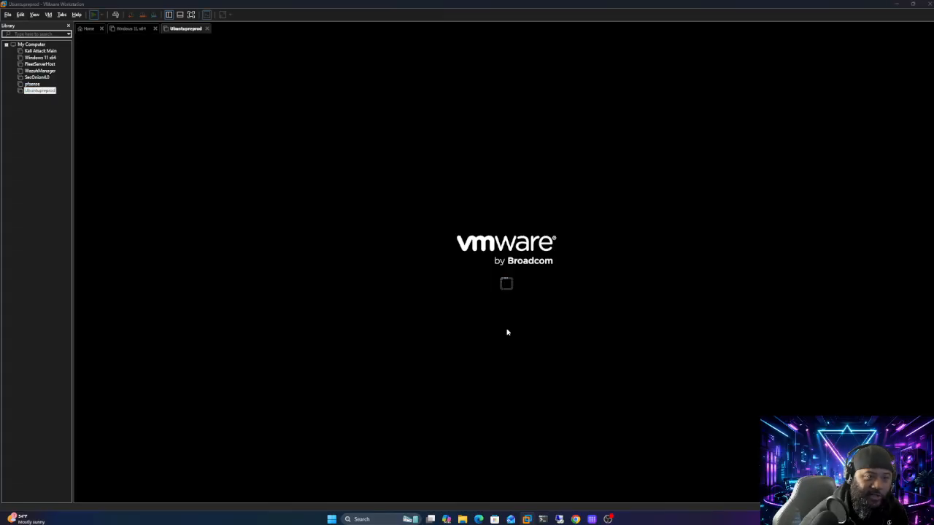
- Let the Ubuntu virtual machine boot, close the blank installer window in the activities overview, and return to the Ubuntu desktop
left_click(513, 288)
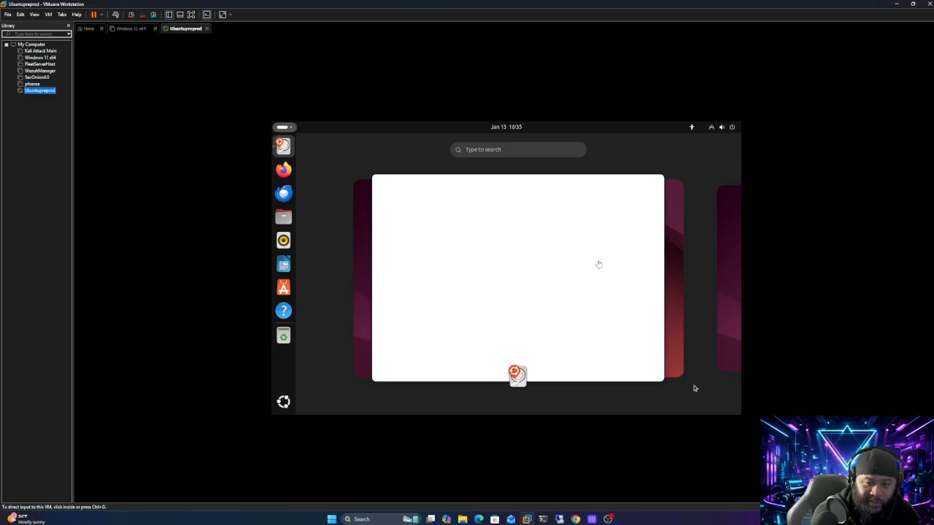
left_click(694, 387)
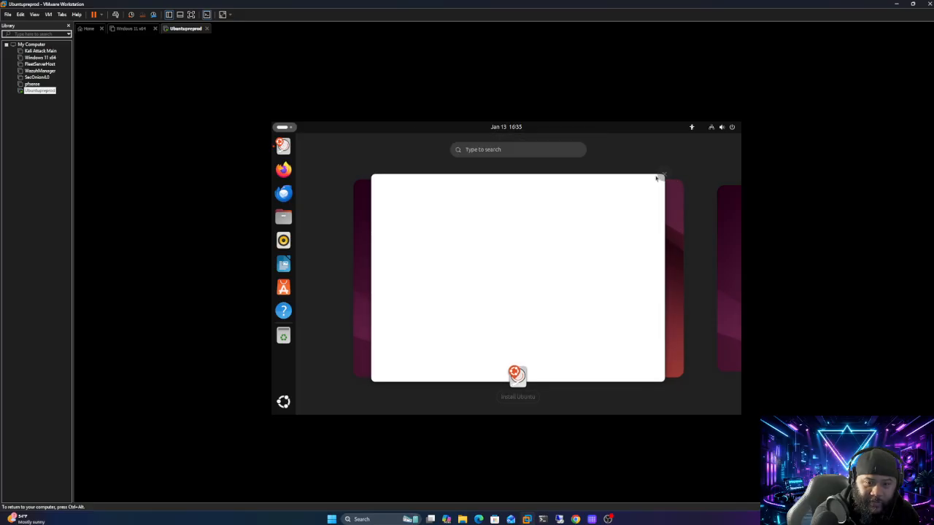
left_click(666, 174)
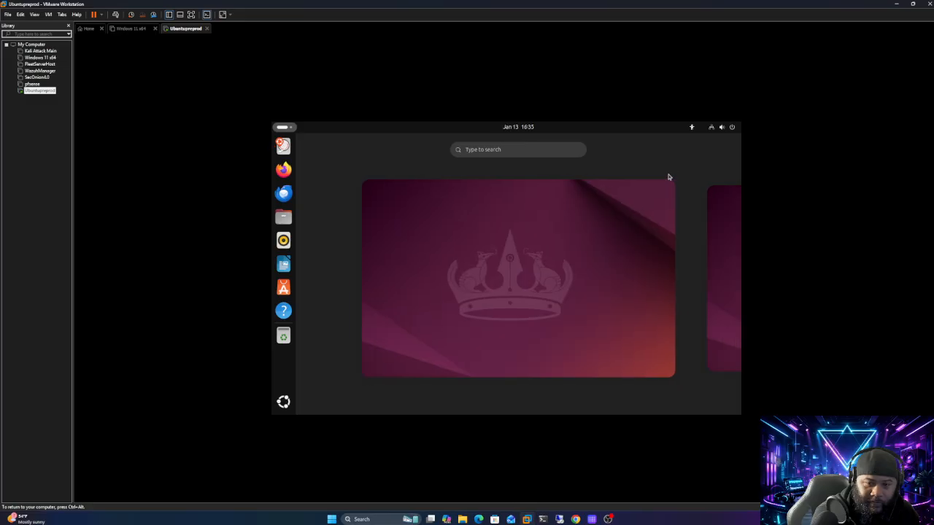
left_click(580, 272)
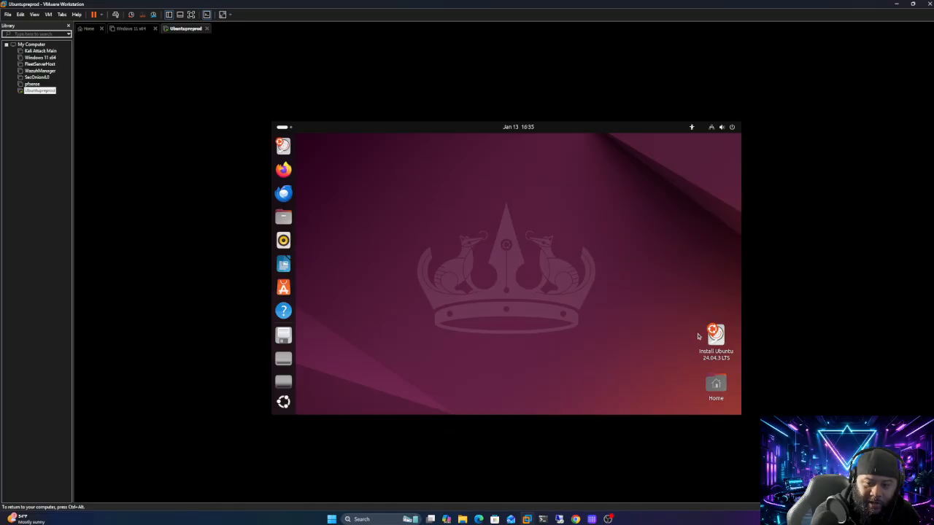
- Launch the Ubuntu 24.04.3 LTS installer and accept English, the default accessibility options and the English (US) keyboard layout
left_click(715, 337)
double_click(714, 337)
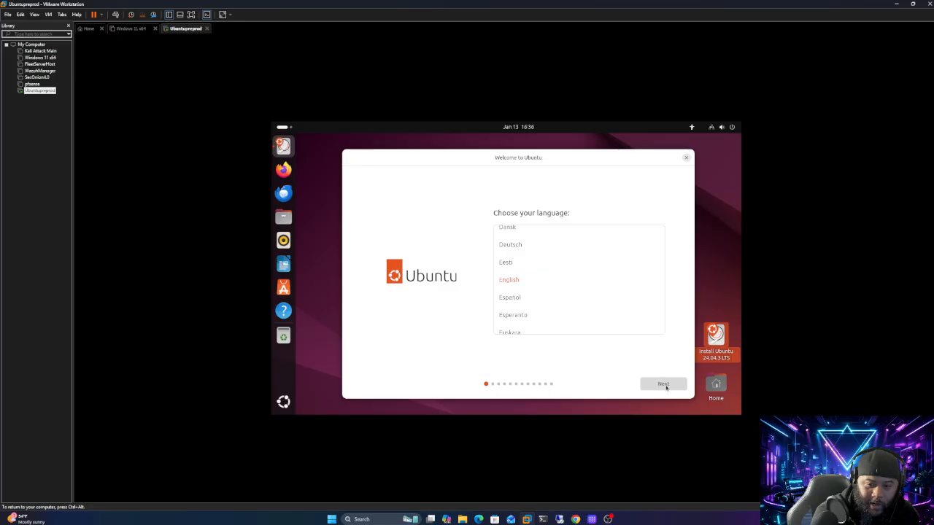
left_click(664, 385)
left_click(664, 384)
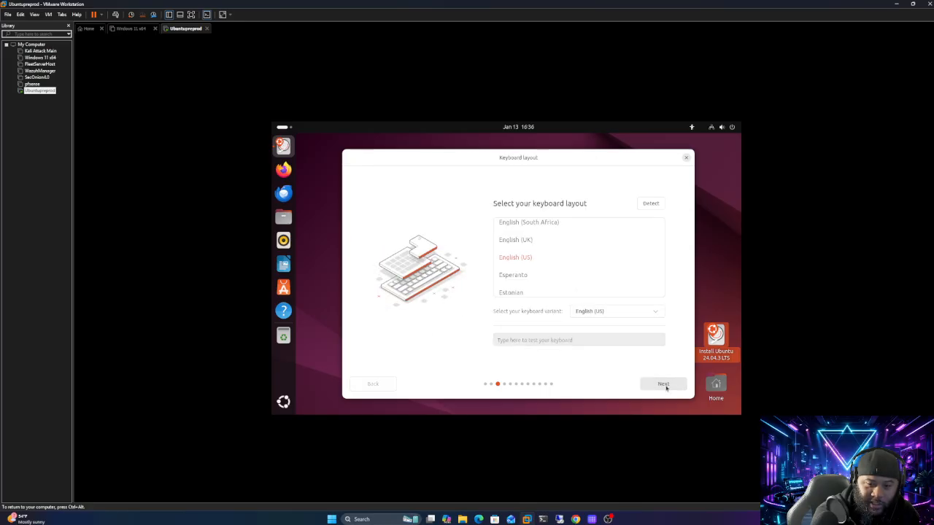
left_click(664, 385)
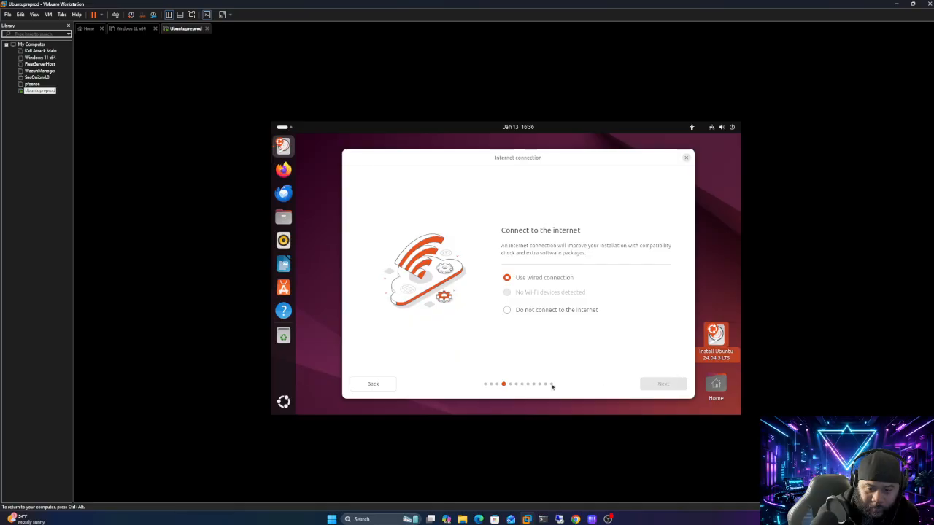
- Choose not to connect to the internet during installation and continue to the type of installation
left_click(584, 311)
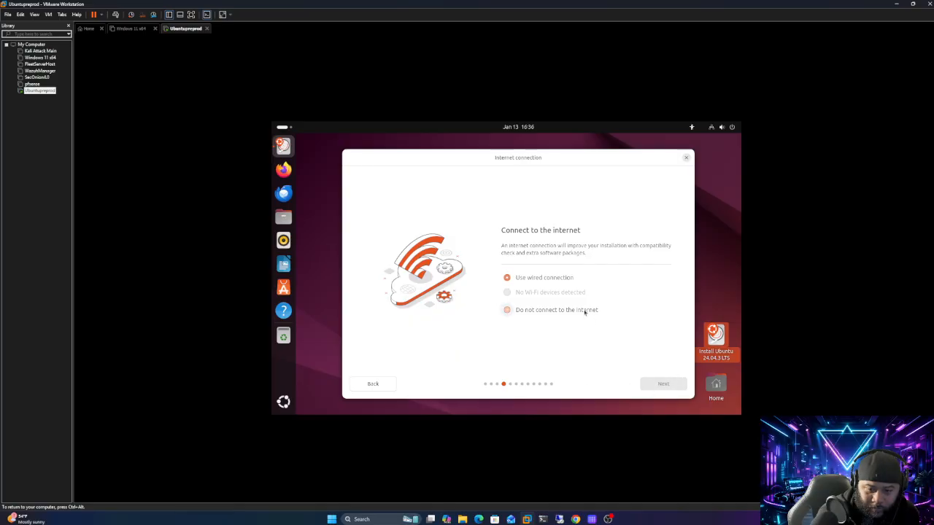
left_click(563, 277)
left_click(584, 311)
left_click(662, 387)
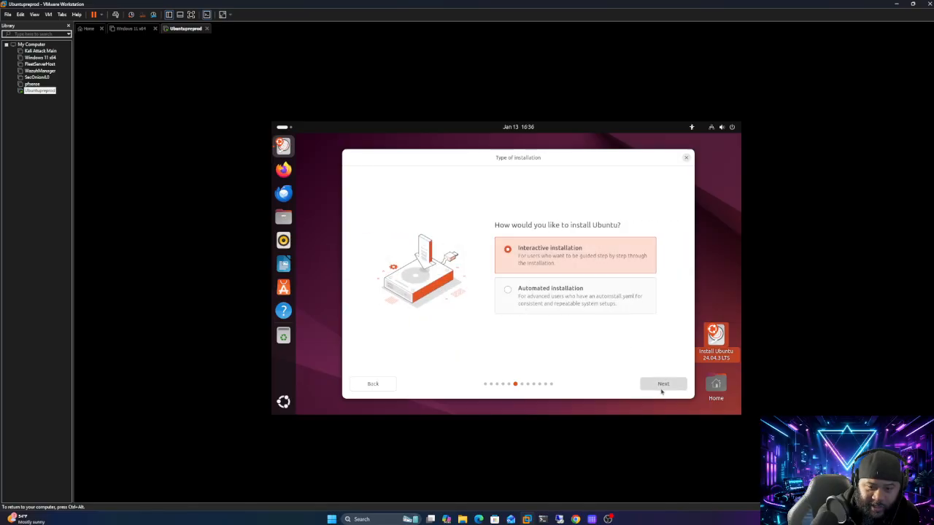
left_click(664, 388)
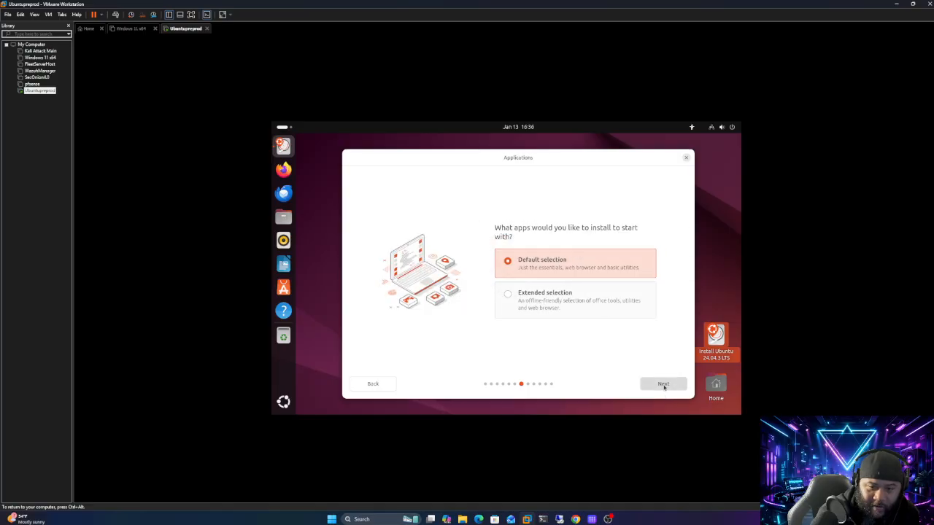
left_click(662, 385)
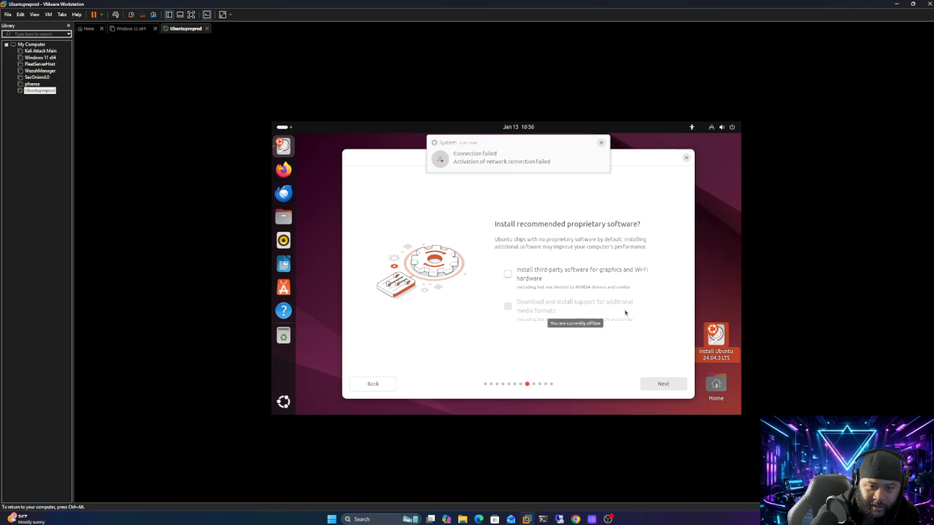
key("Num_Lock")
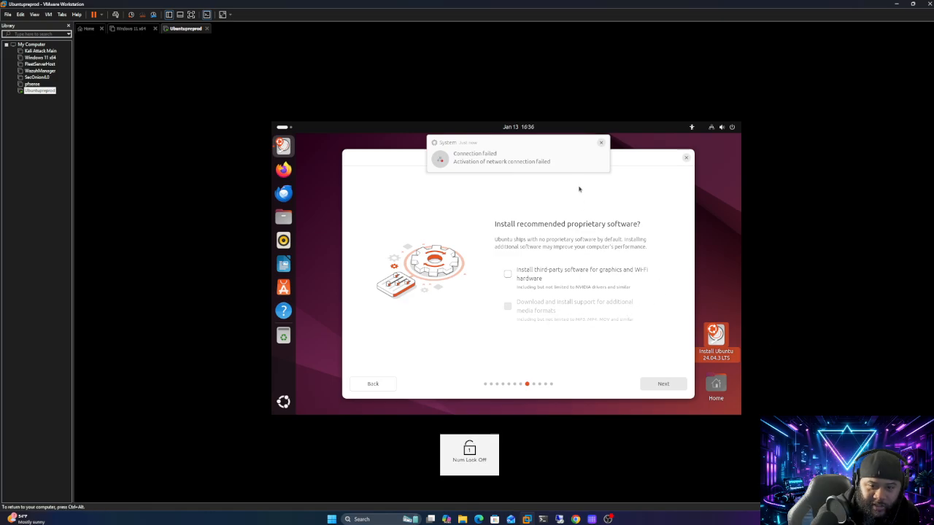
left_click(601, 143)
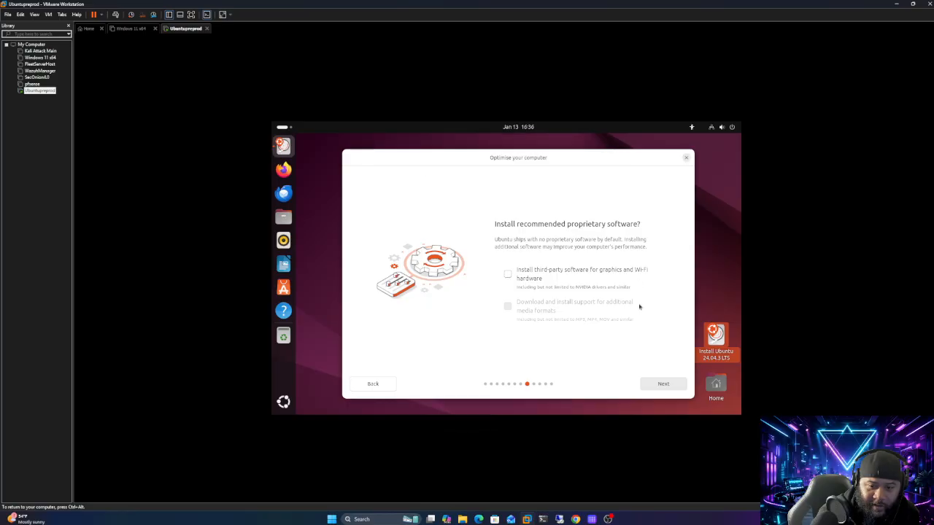
key("Num_Lock")
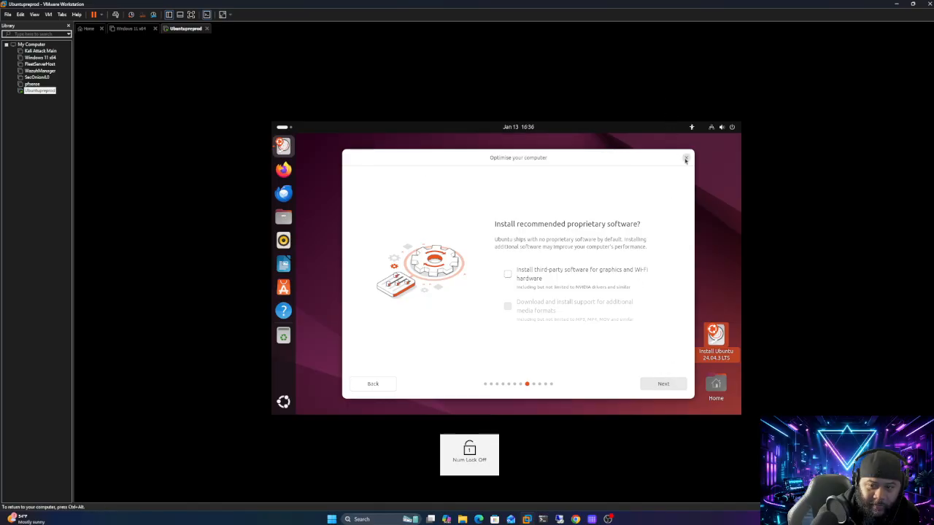
- Close the Ubuntu installer and power off the guest system from its desktop
left_click(686, 158)
left_click(721, 127)
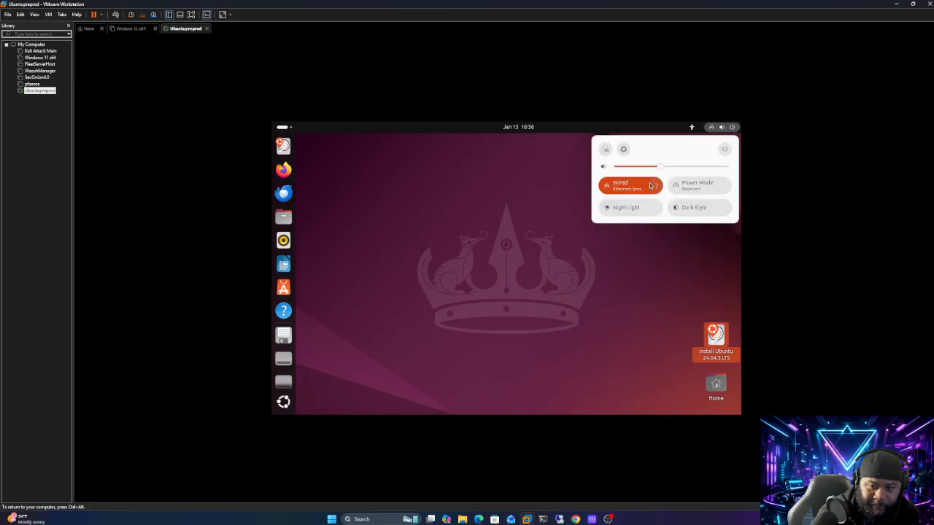
left_click(727, 149)
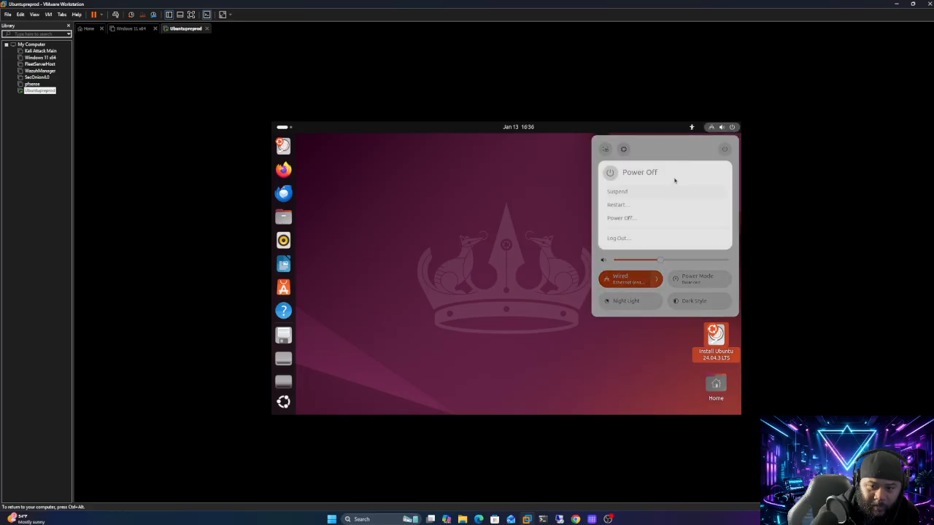
left_click(616, 218)
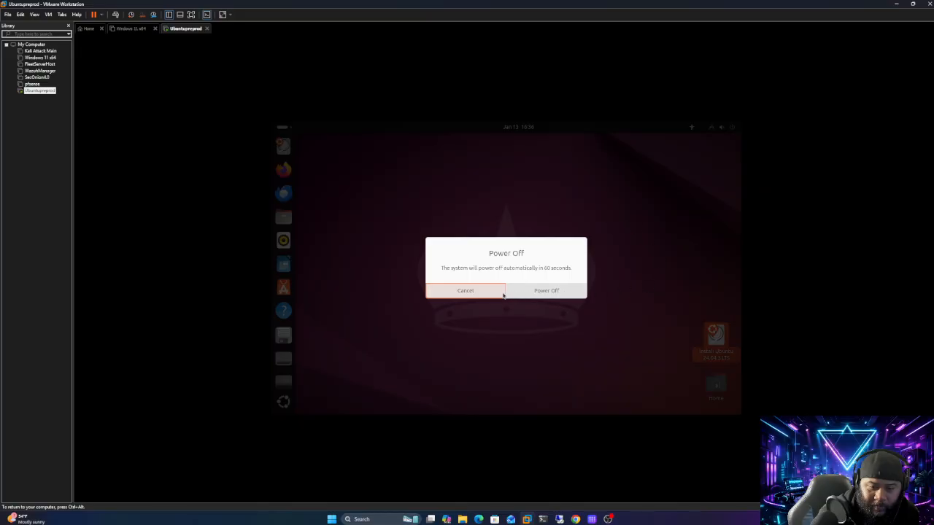
left_click(546, 291)
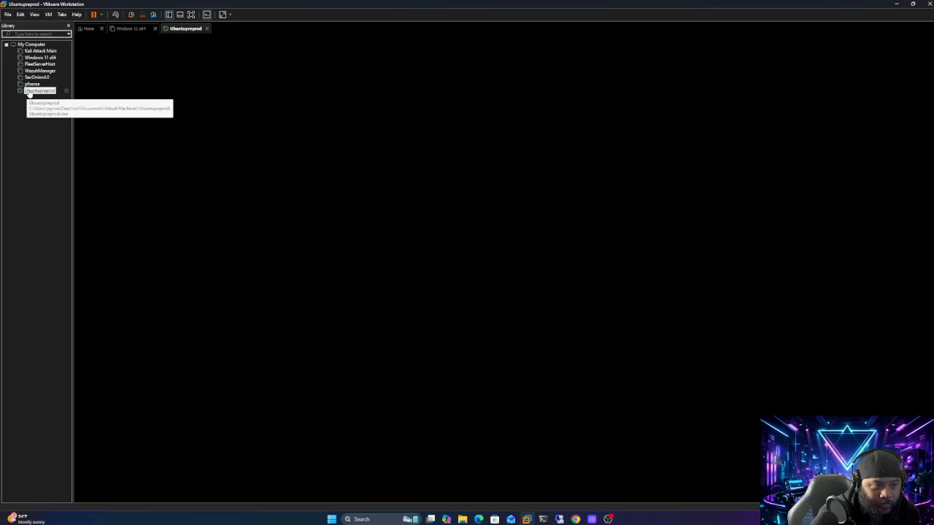
- Remove the host-only Network Adapter 2 from the Ubuntupreprod virtual machine's hardware settings and save the change
right_click(31, 92)
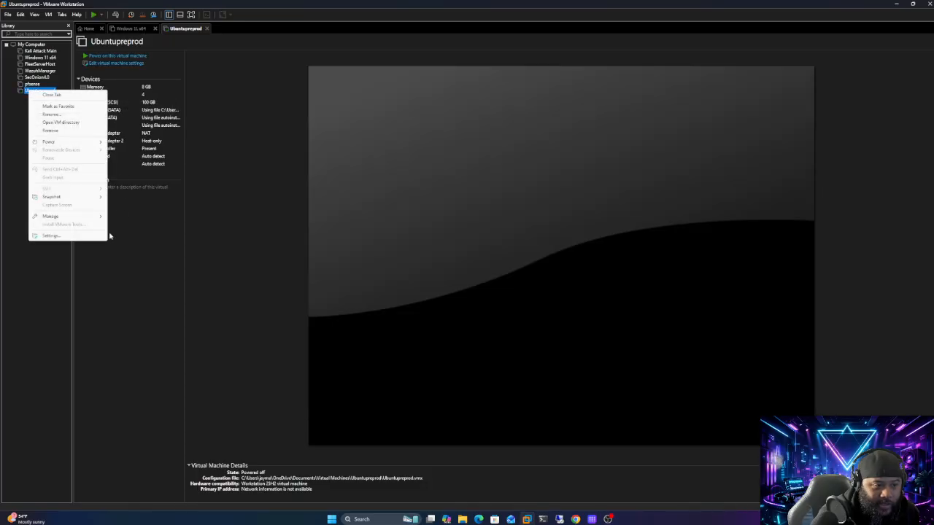
left_click(73, 235)
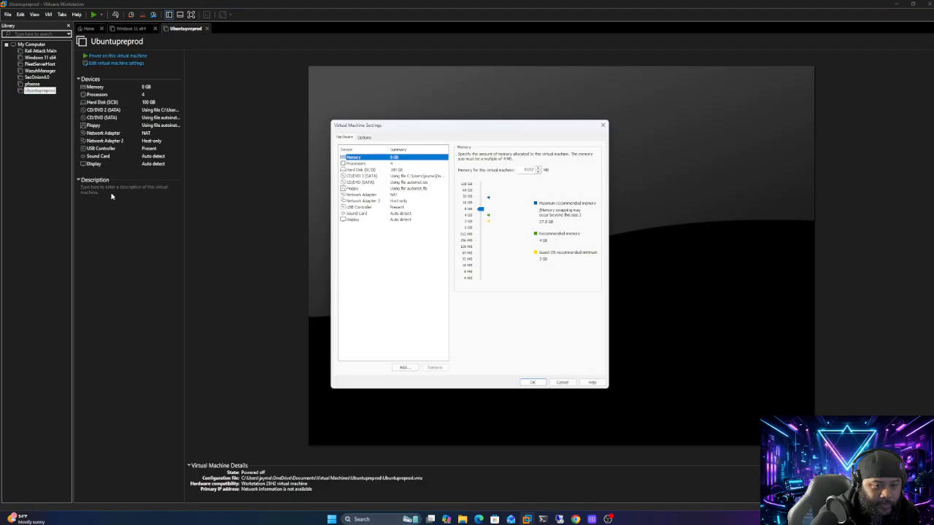
left_click(363, 201)
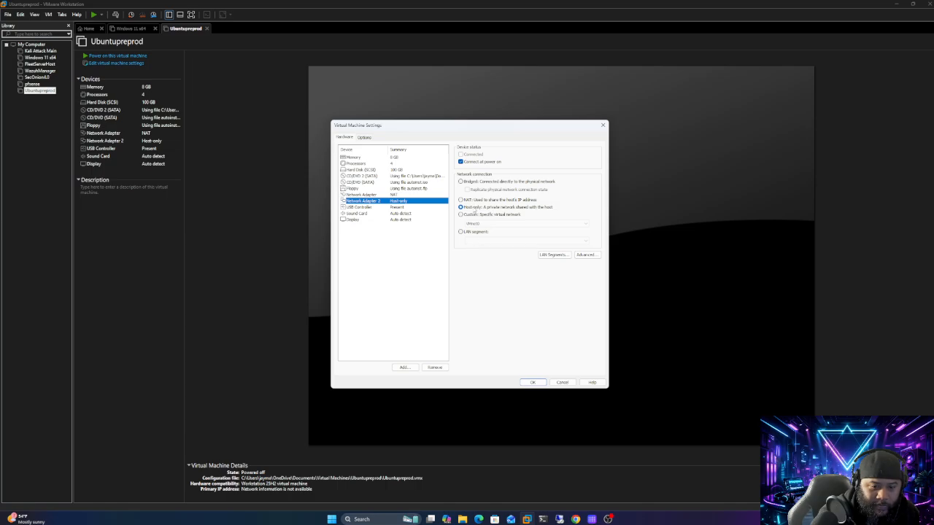
left_click(434, 368)
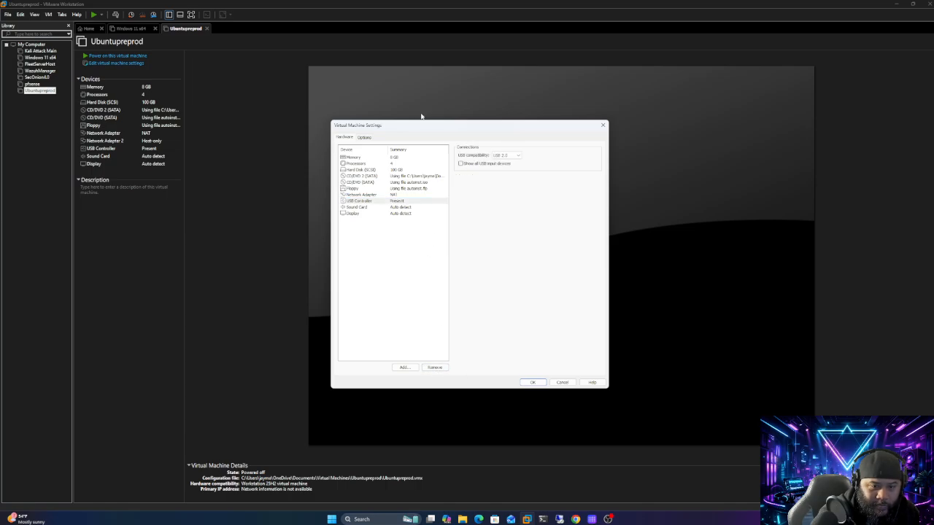
left_click(532, 383)
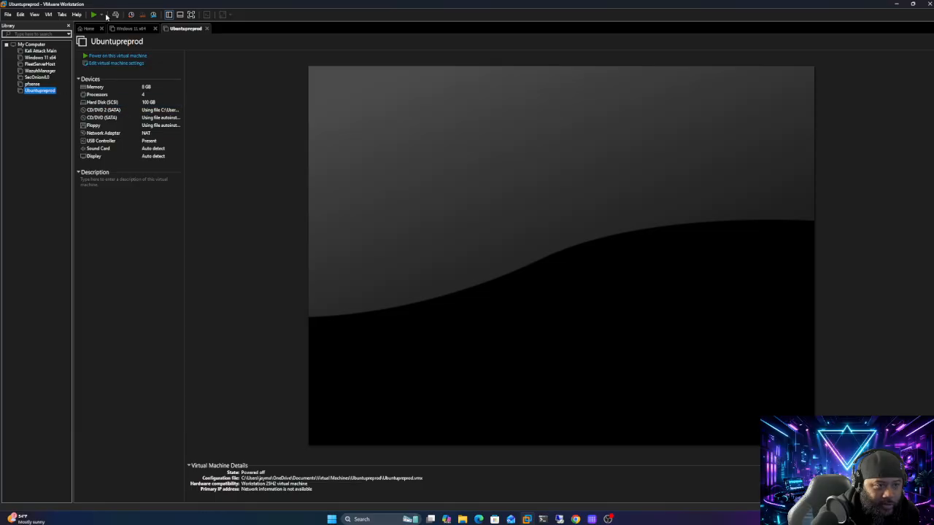
- Examine the virtual network configuration in the Virtual Network Editor with administrator privileges, and close it
left_click(20, 15)
left_click(62, 52)
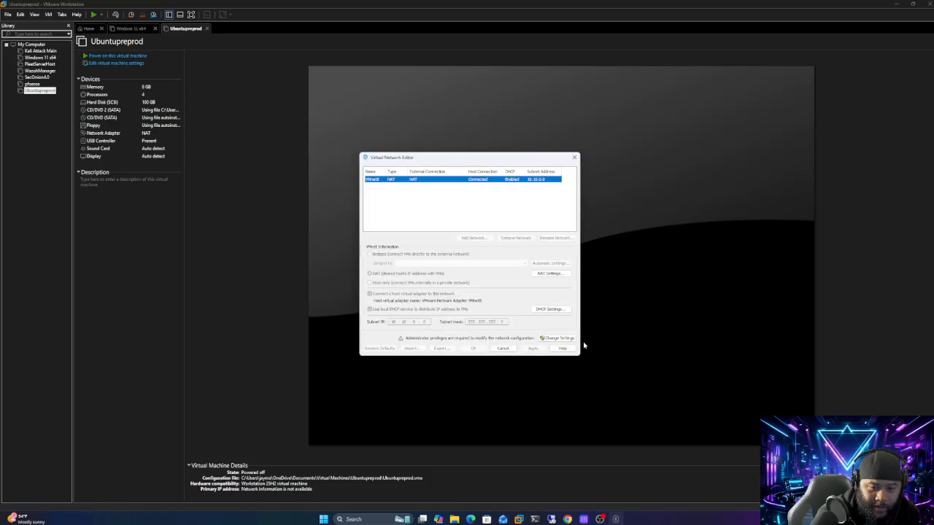
left_click(557, 338)
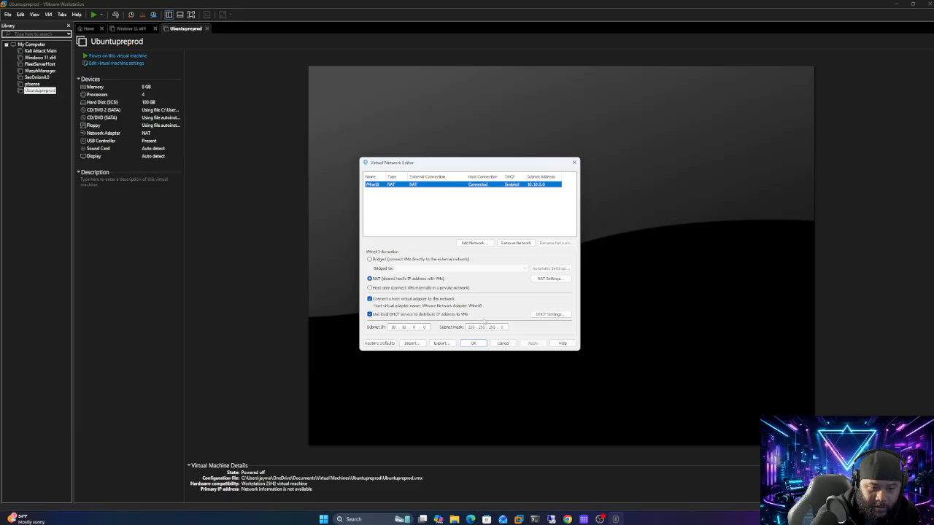
left_click(484, 345)
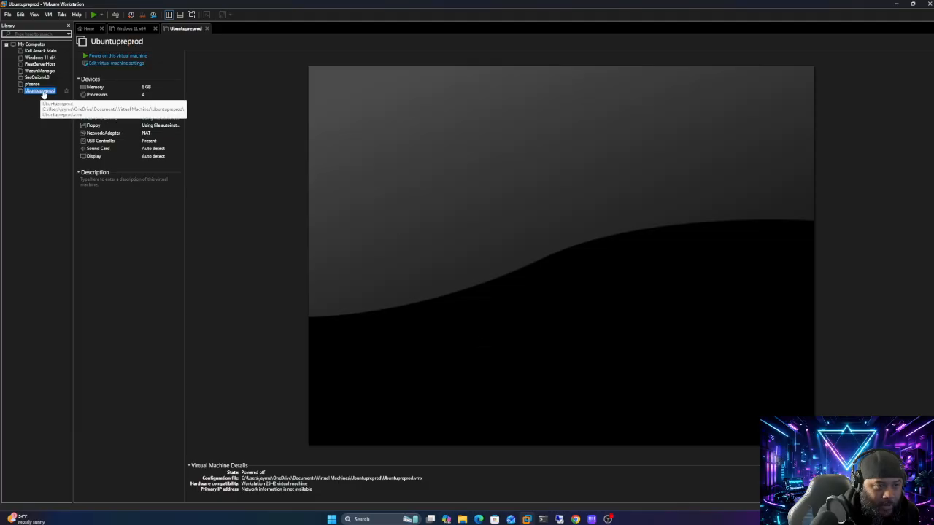
- Set the Ubuntupreprod virtual machine's network adapter to the custom virtual network VMnet8 (NAT) and save the settings
right_click(42, 92)
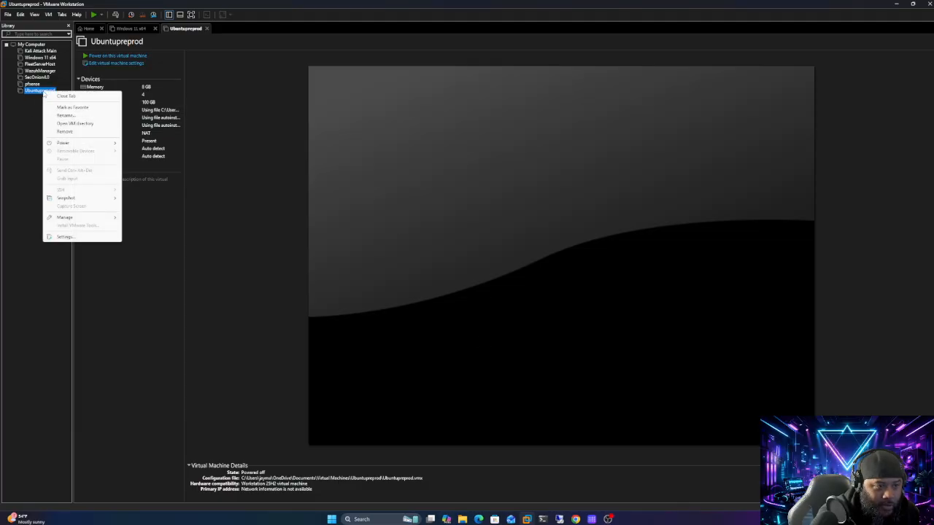
left_click(65, 236)
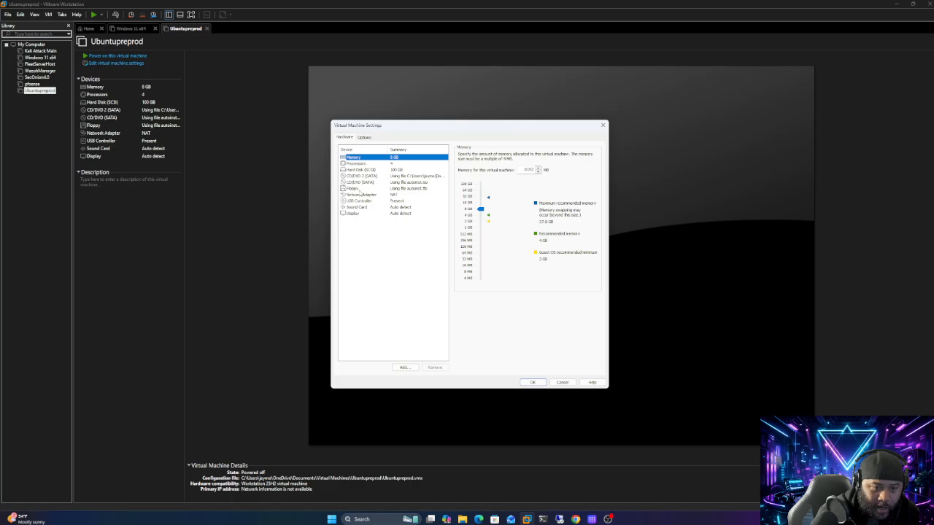
left_click(359, 196)
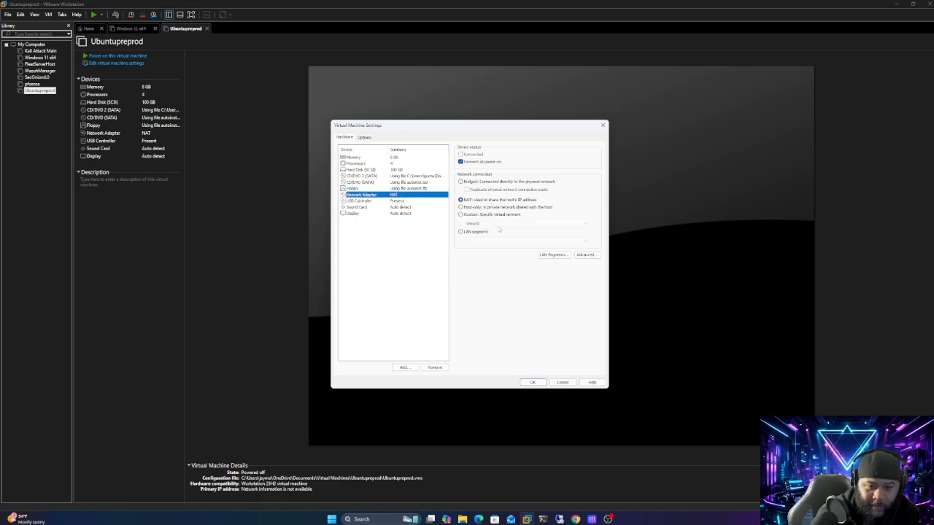
left_click(466, 215)
left_click(499, 224)
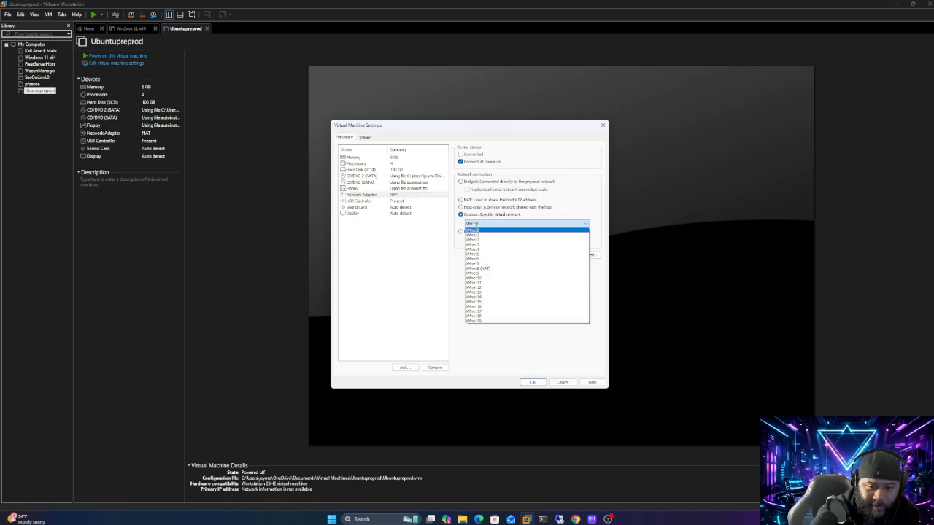
left_click(499, 269)
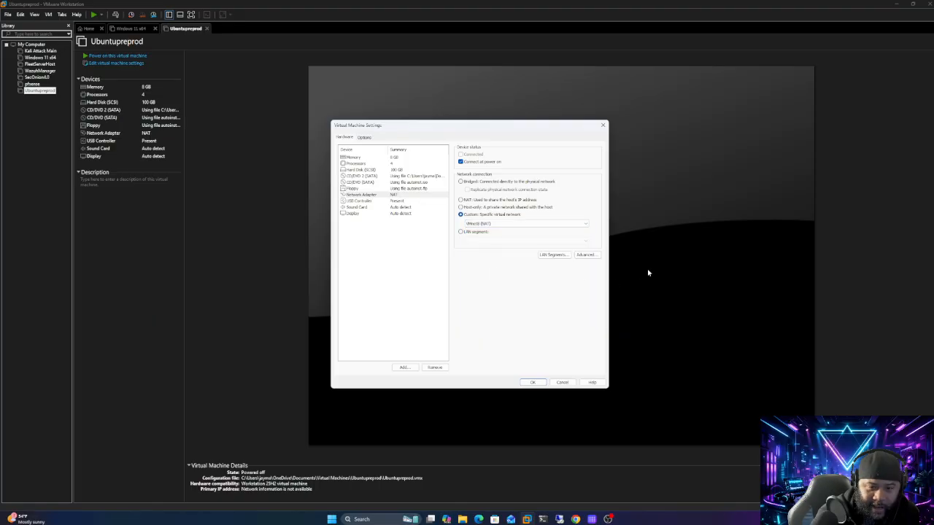
left_click(535, 383)
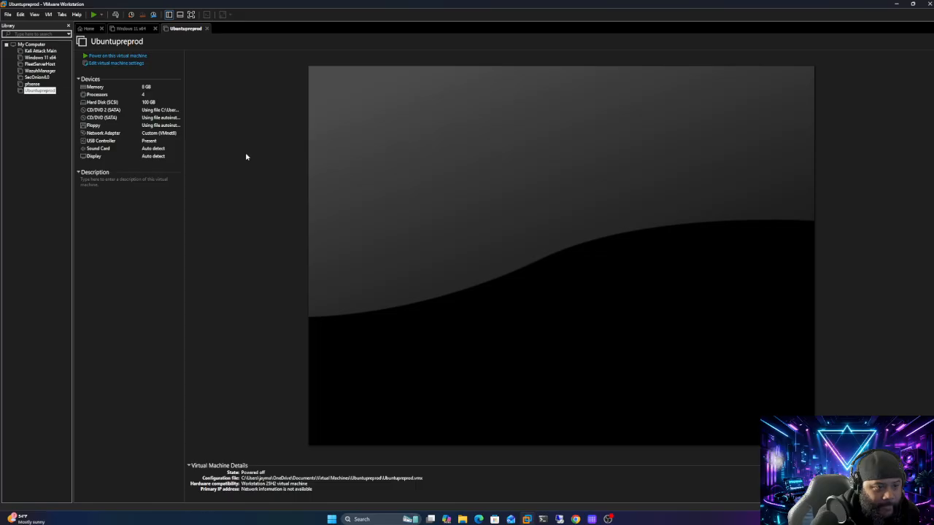
- Power on the Ubuntupreprod virtual machine and dismiss the side channel mitigations hint
left_click(41, 92)
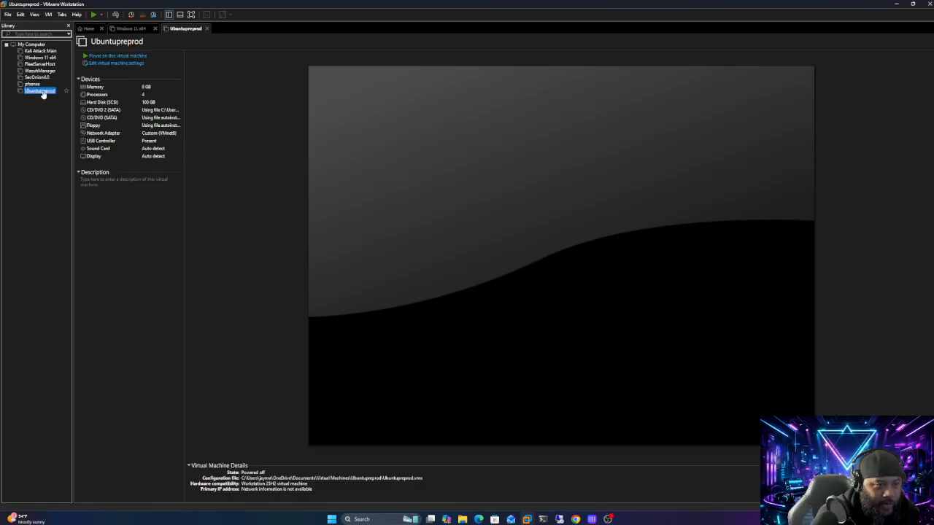
left_click(116, 56)
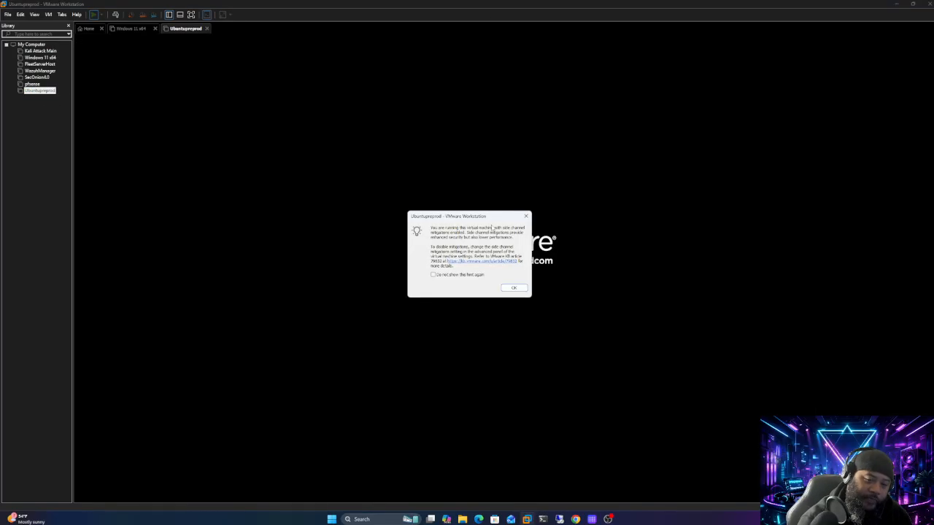
left_click(505, 287)
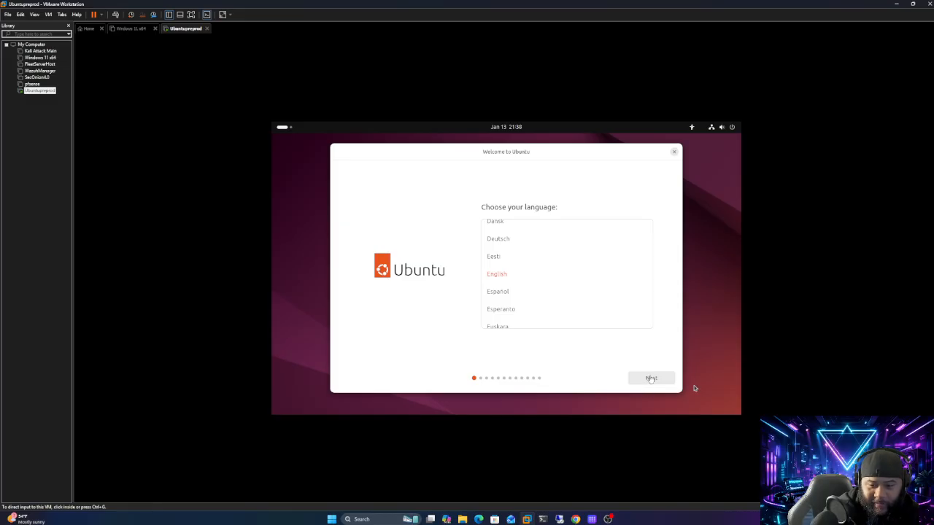
- Accept English, the default accessibility options, the default keyboard layout and the wired internet connection in the Ubuntu installer
left_click(695, 388)
left_click(652, 383)
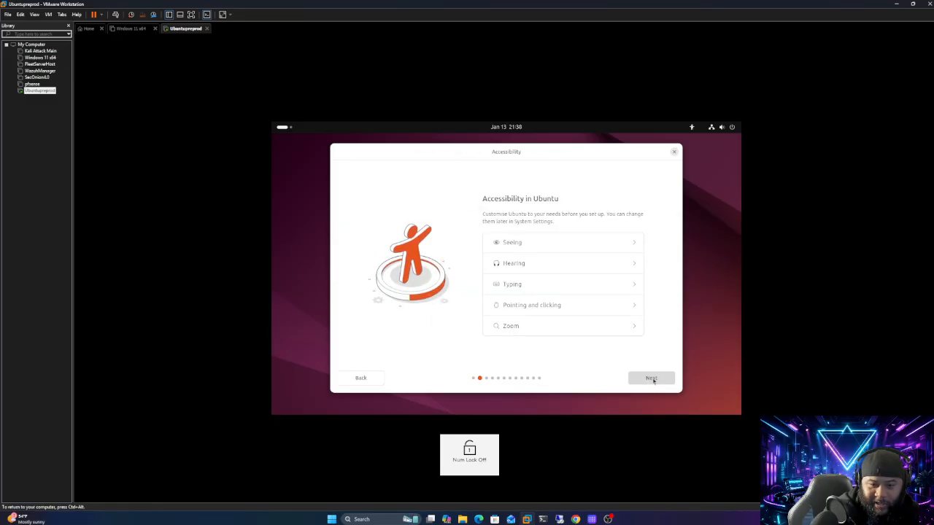
left_click(653, 381)
left_click(653, 380)
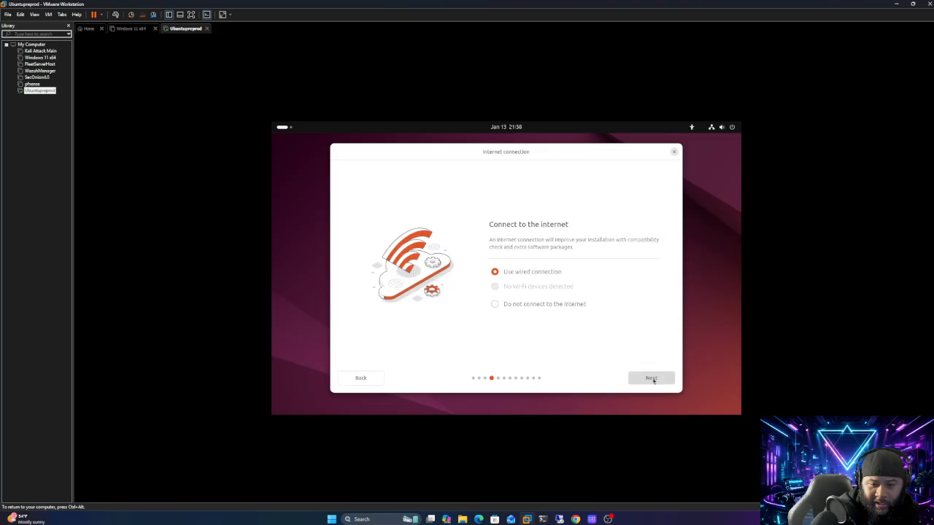
left_click(652, 378)
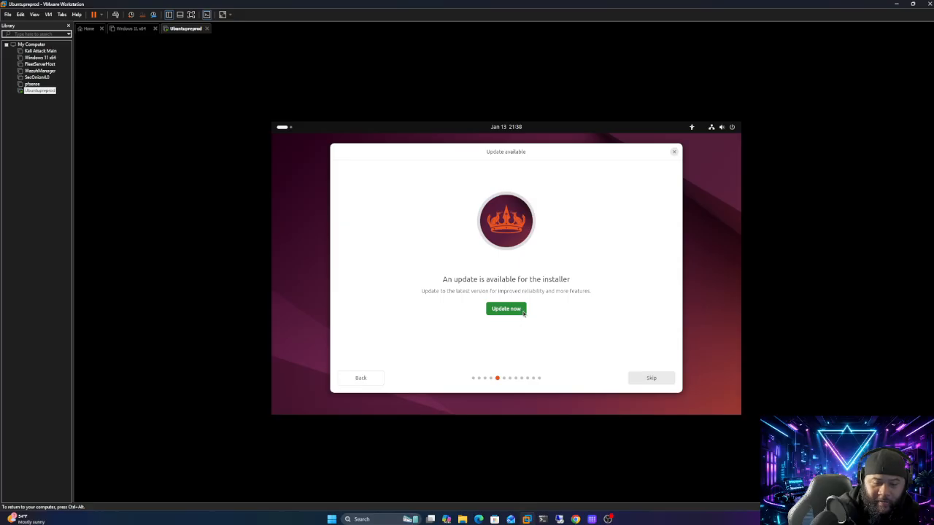
- Update the Ubuntu installer, close it, and relaunch it from the Install Ubuntu 24.04.3 LTS desktop shortcut
left_click(521, 311)
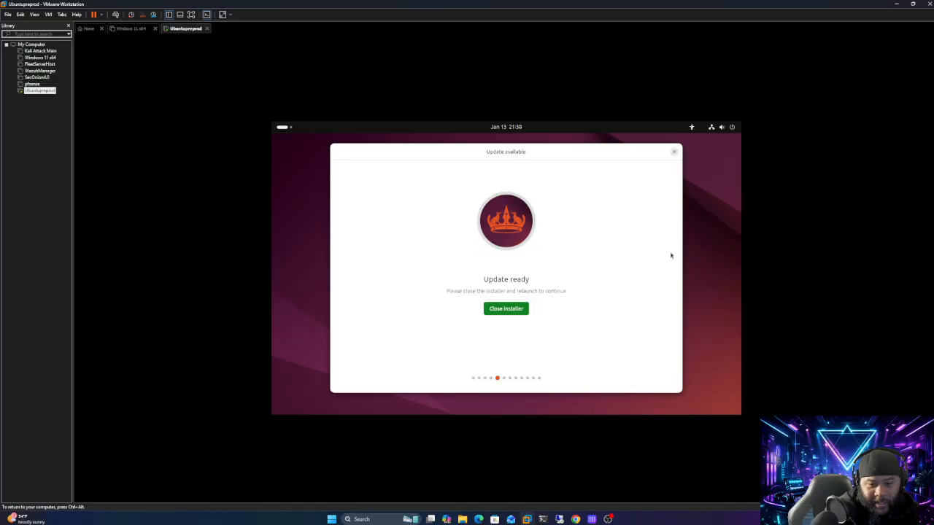
left_click(514, 308)
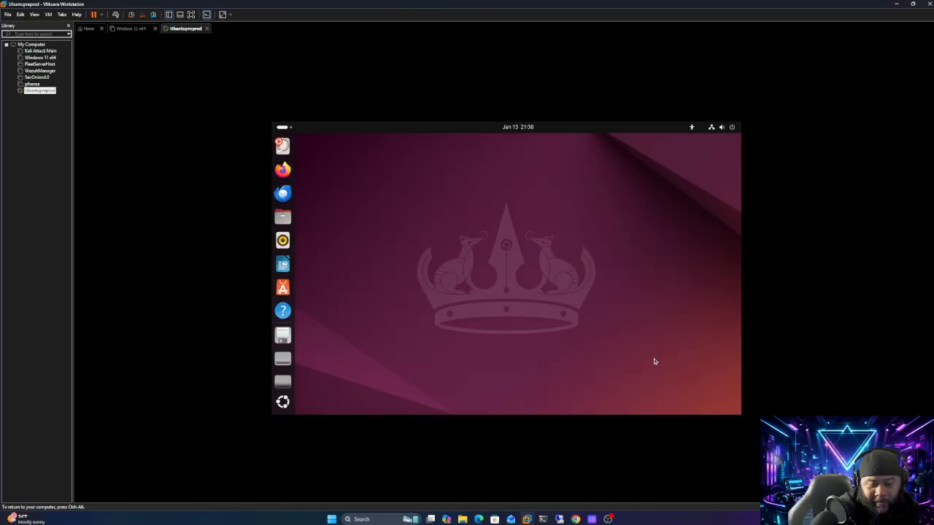
left_click(716, 336)
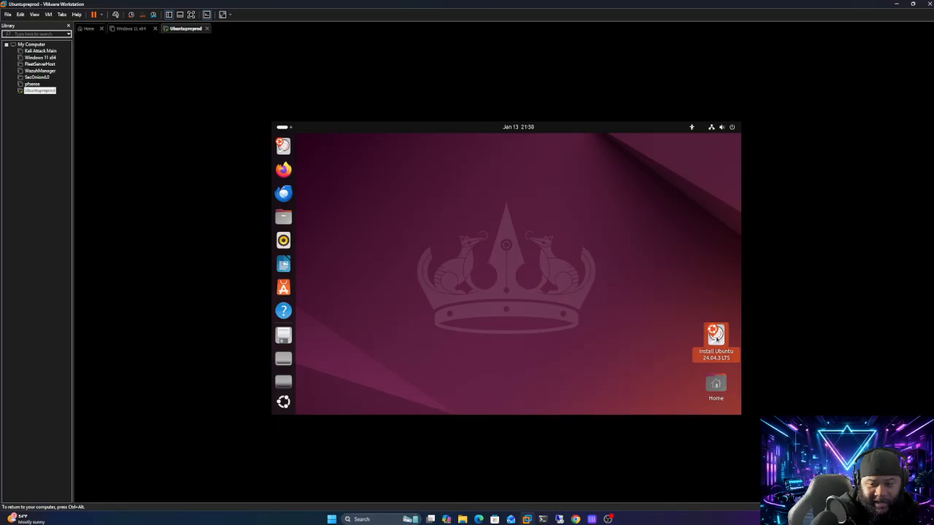
left_click(704, 311)
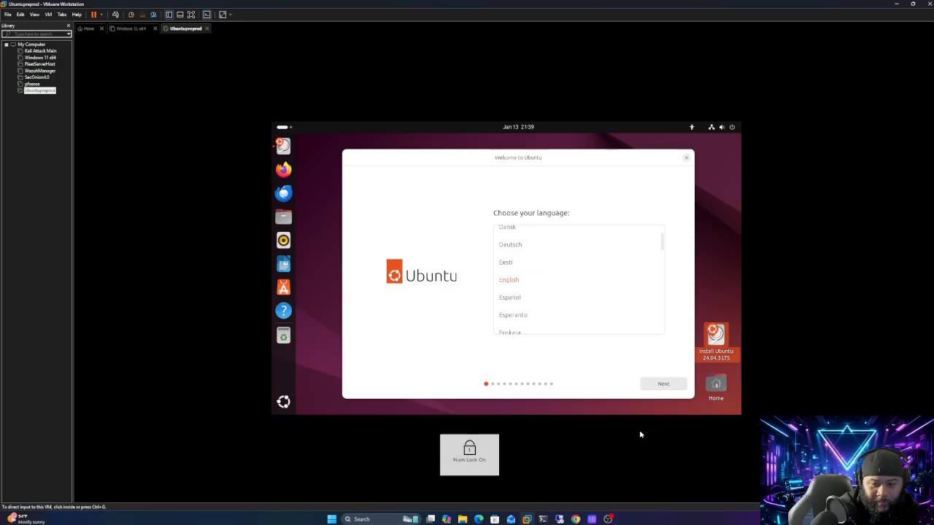
- Accept English, the default accessibility options and the default keyboard layout in the relaunched installer to reach the internet connection choice
left_click(664, 386)
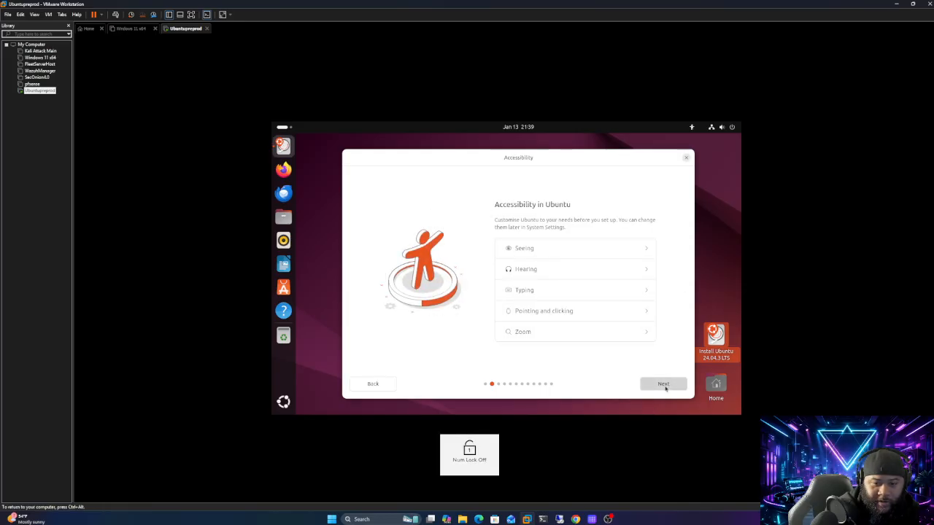
left_click(663, 384)
left_click(663, 385)
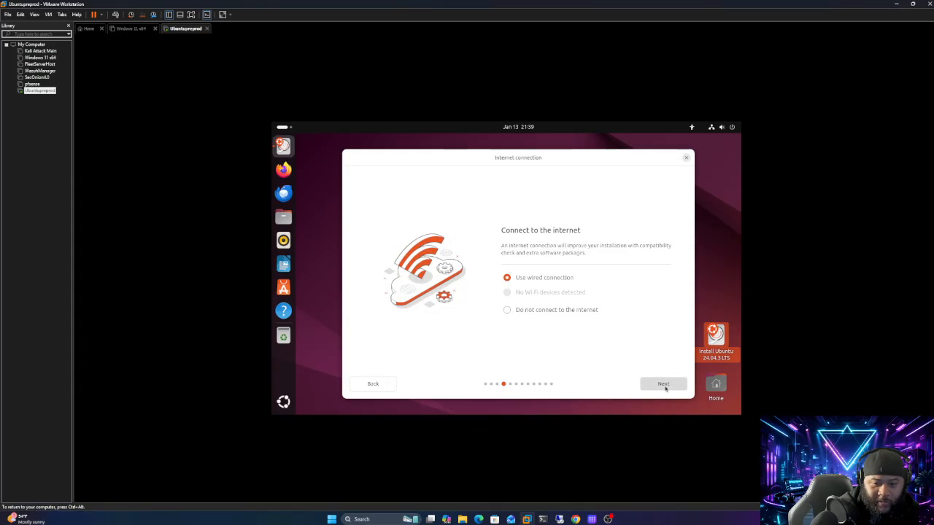
- Accept the wired connection, the interactive installation and the default app selection in the Ubuntu installer
left_click(664, 385)
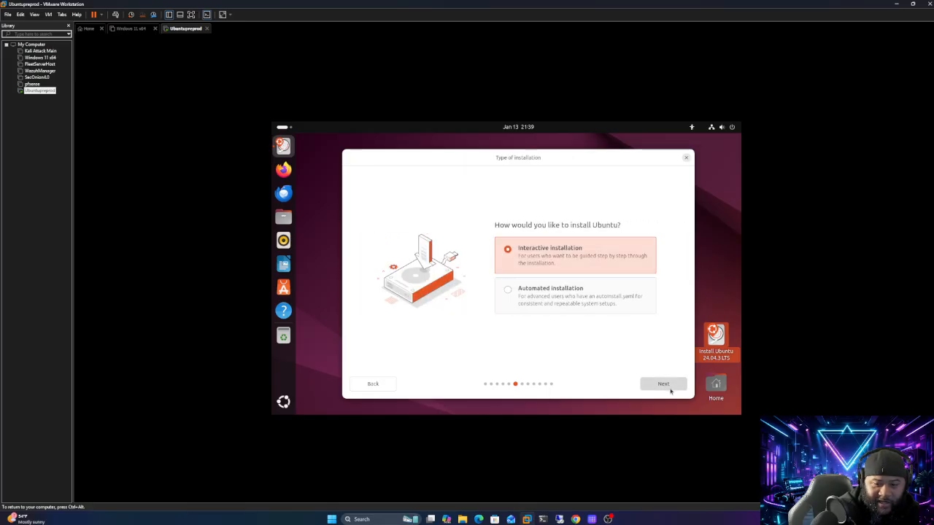
left_click(670, 387)
left_click(671, 380)
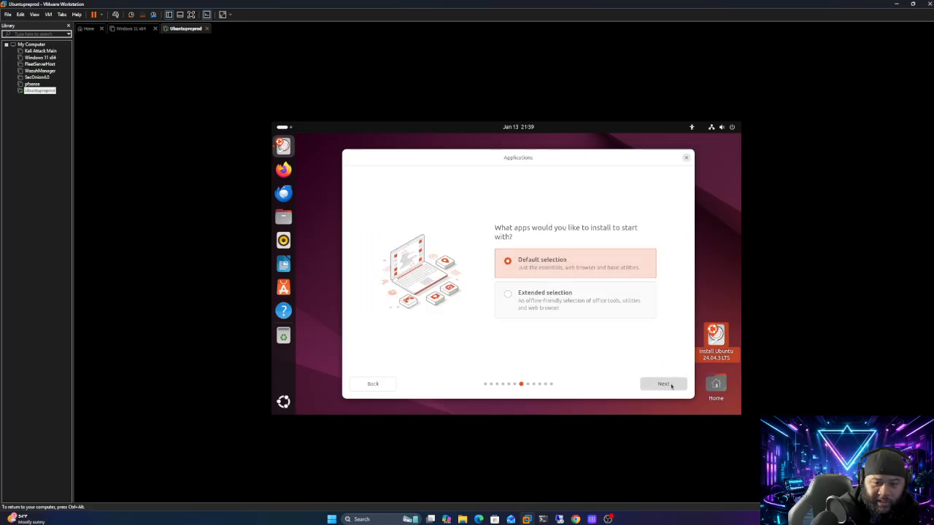
- Enable third-party software for graphics and Wi-Fi hardware, and accept erasing the disk to install Ubuntu
left_click(534, 276)
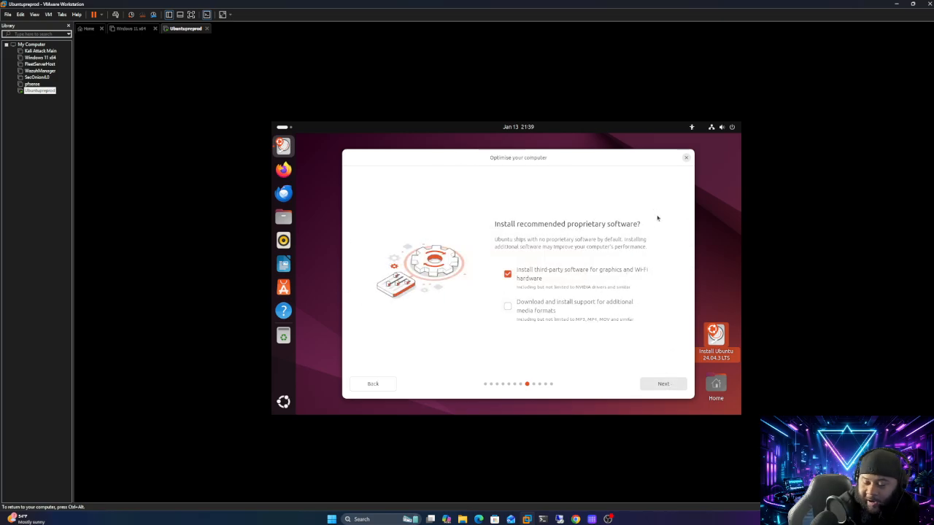
left_click(657, 388)
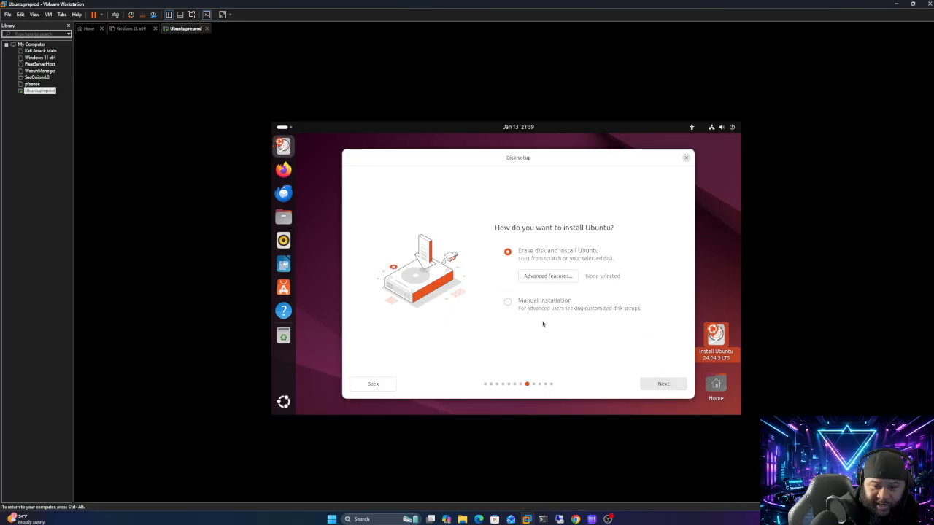
left_click(666, 384)
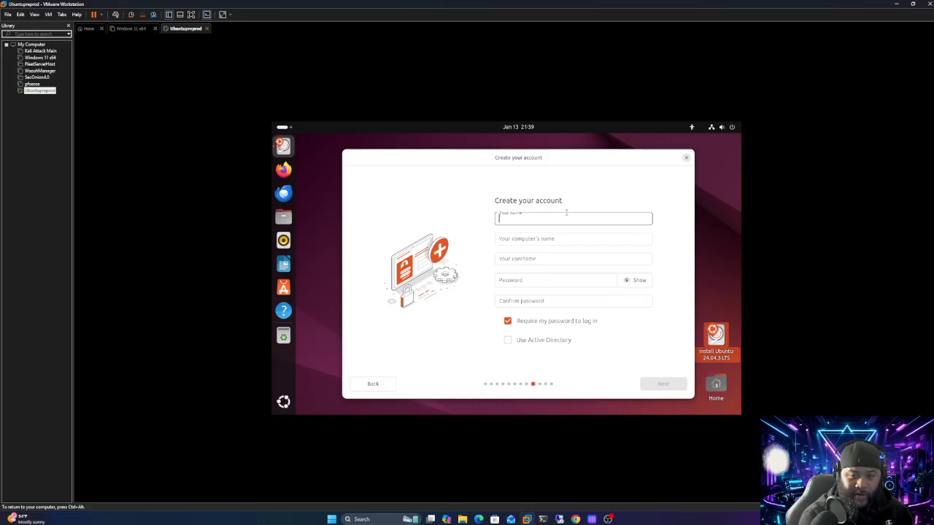
- Enter the account holder's name and shorten the computer's name to match the username, removing the VMware-Virtual-Platform suffix
type("jskillz")
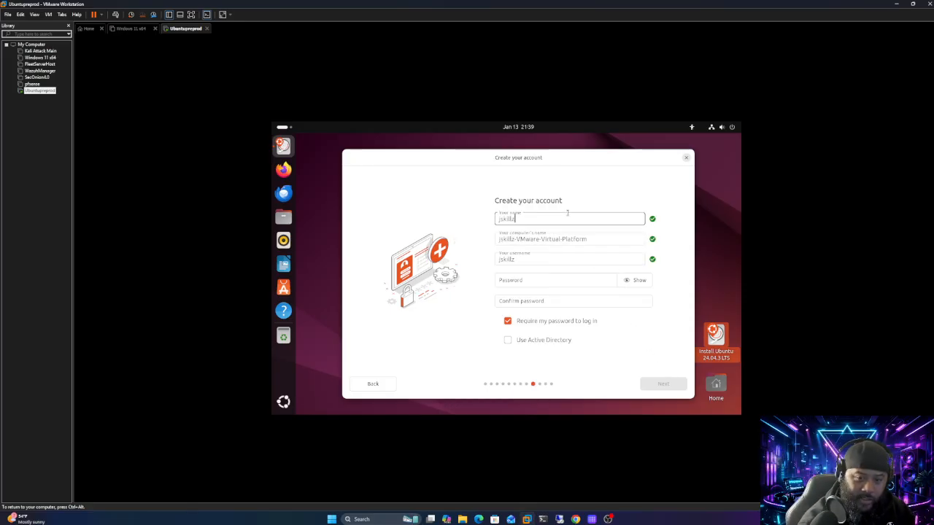
left_click_drag(515, 238, 614, 251)
key("BackSpace")
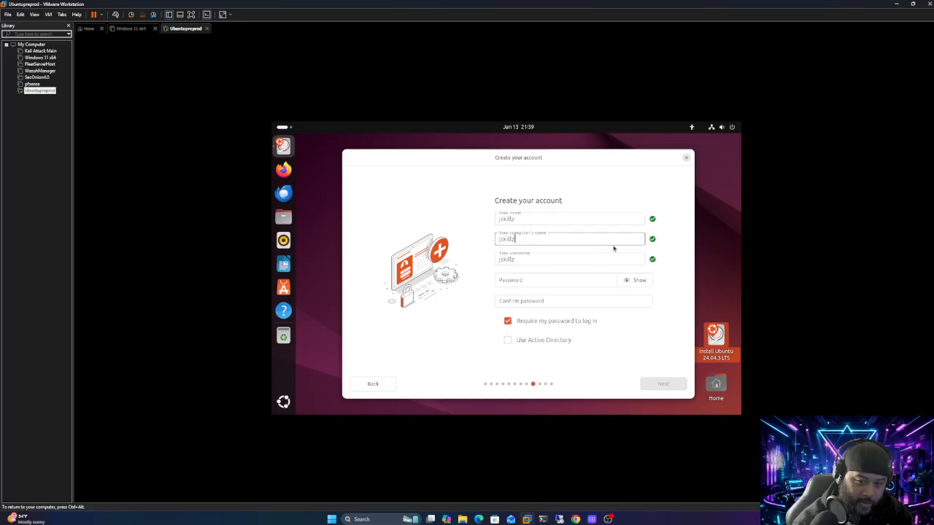
- Enter and confirm the account password, keep the password required at login, and submit the account details
key("Tab")
left_click(524, 280)
key("Num_Lock")
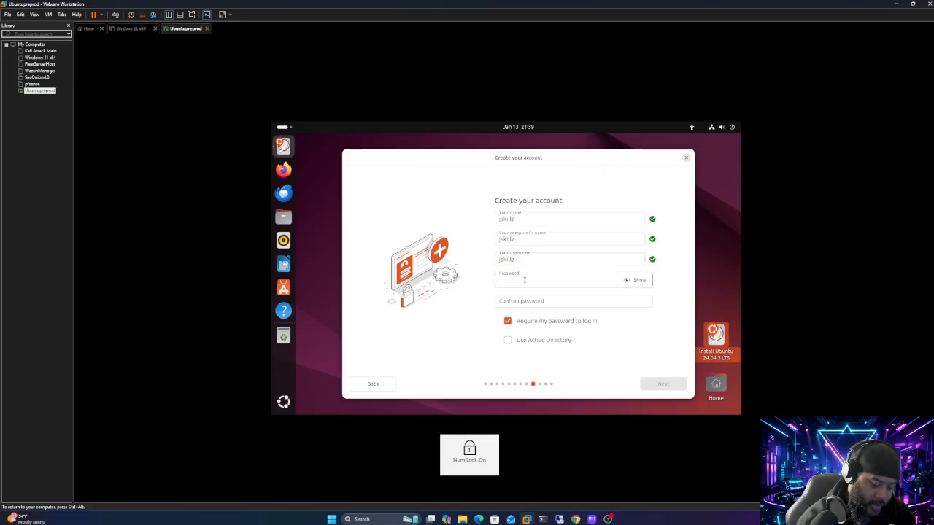
type("•••")
key("Tab")
type("••••")
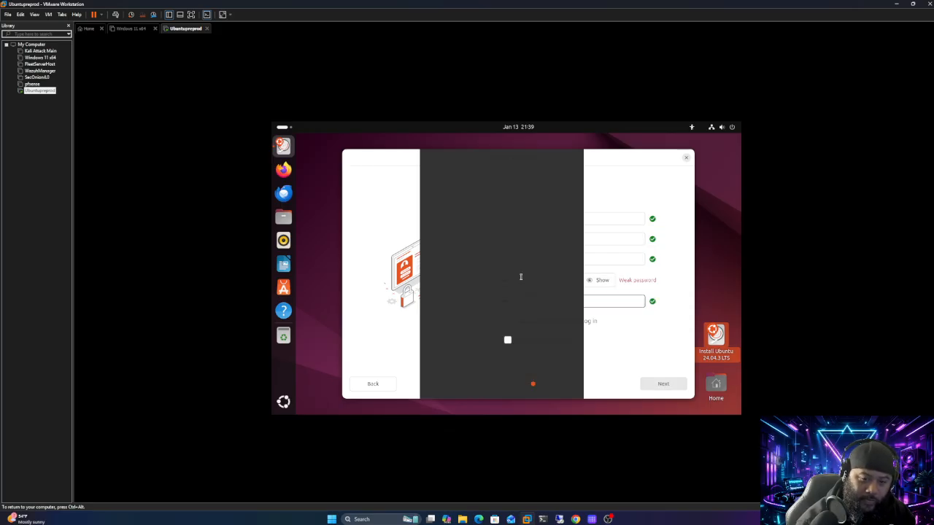
left_click(664, 384)
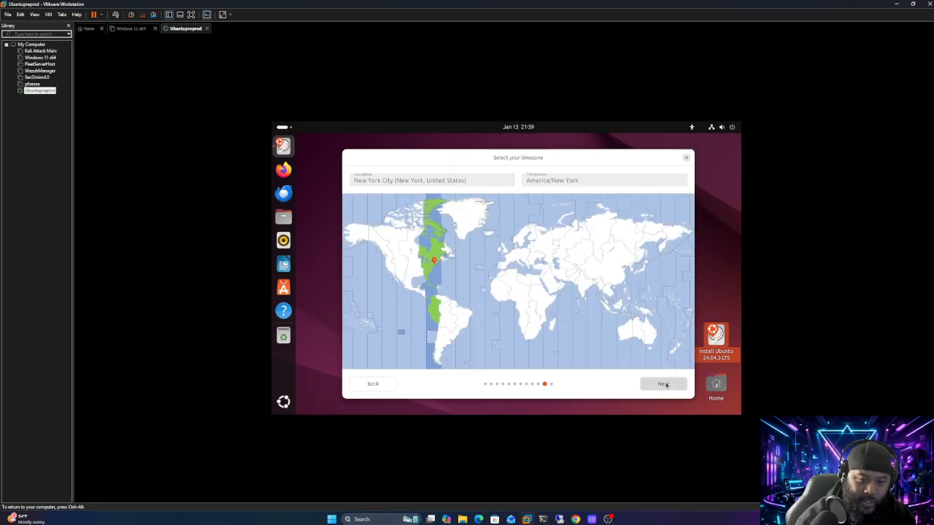
- Accept the America/New York timezone, install Ubuntu with the reviewed choices, and restart once the installation is complete
left_click(665, 385)
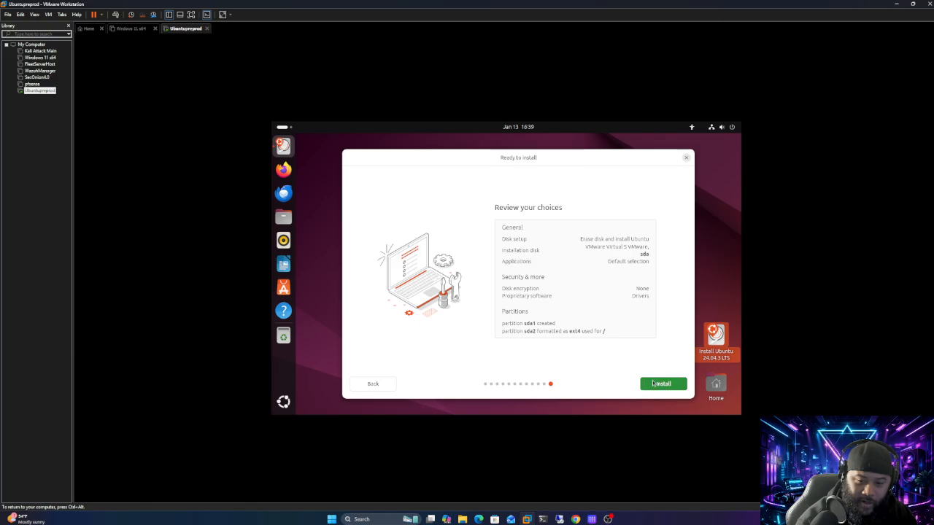
left_click(654, 384)
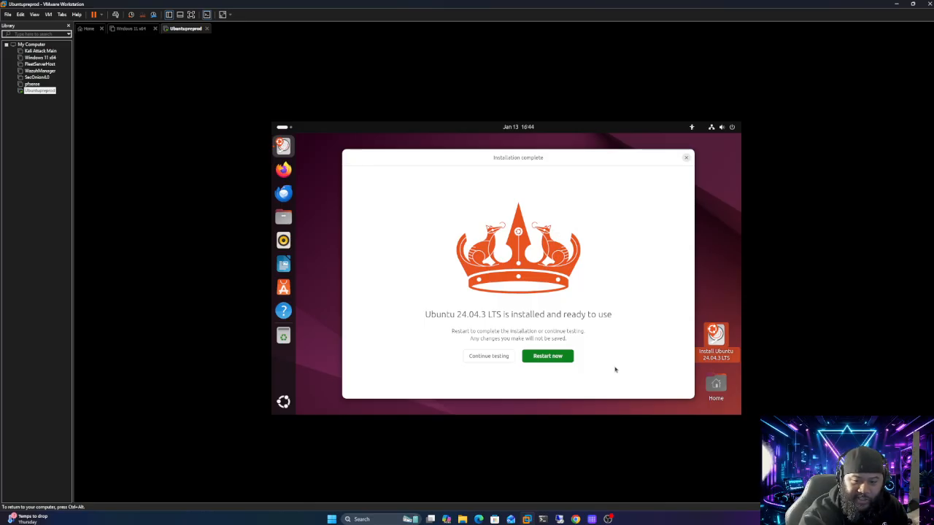
left_click(547, 356)
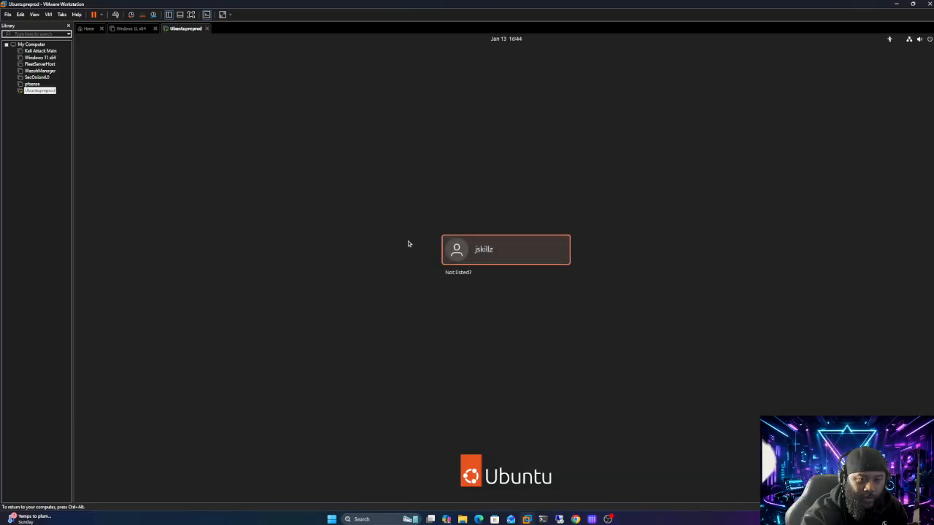
- Log in to the installed Ubuntu system with the new user account by entering the account password
left_click(483, 253)
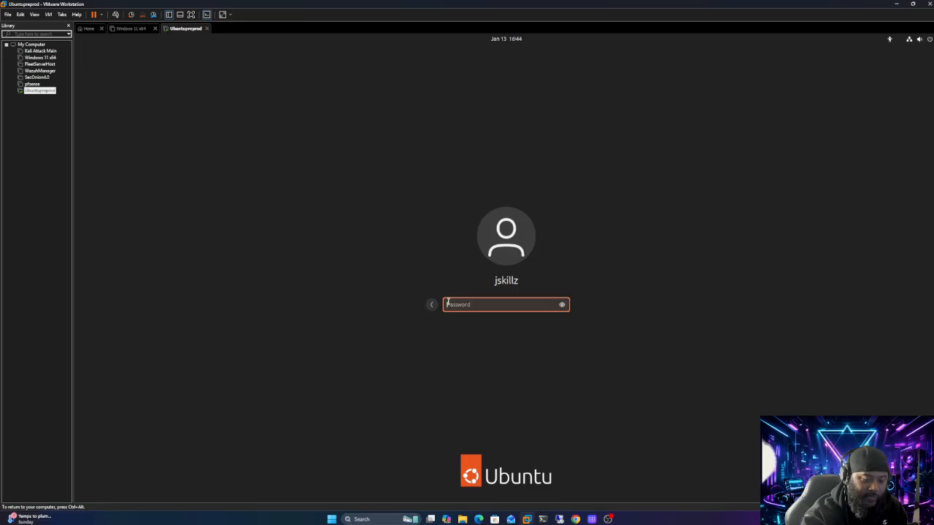
key("Num_Lock")
type("••••")
key("Return")
key("Num_Lock")
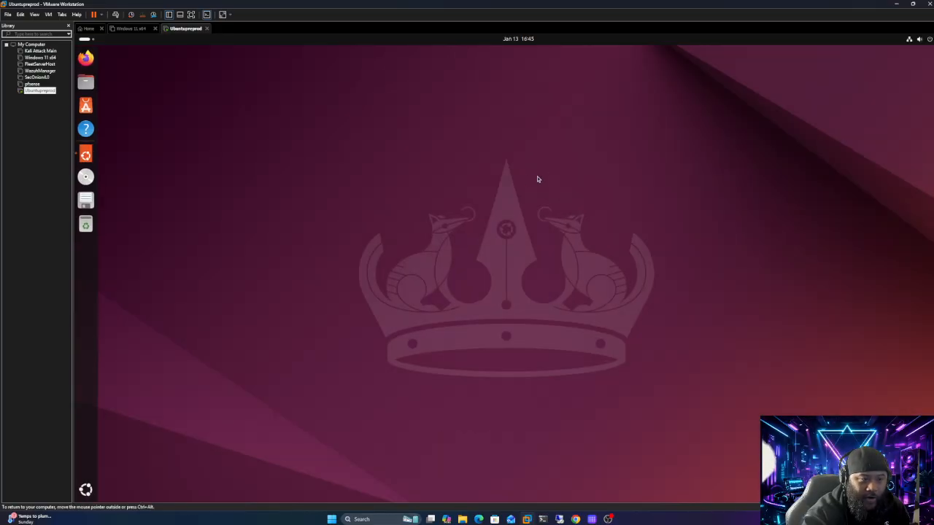
- Complete the Ubuntu welcome setup, skipping Ubuntu Pro and choosing not to share system data
left_click(683, 146)
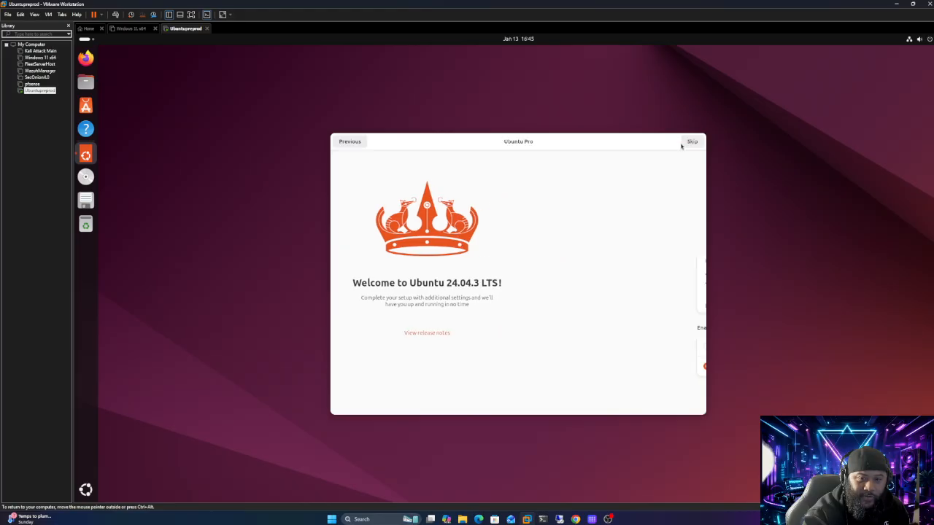
left_click(686, 145)
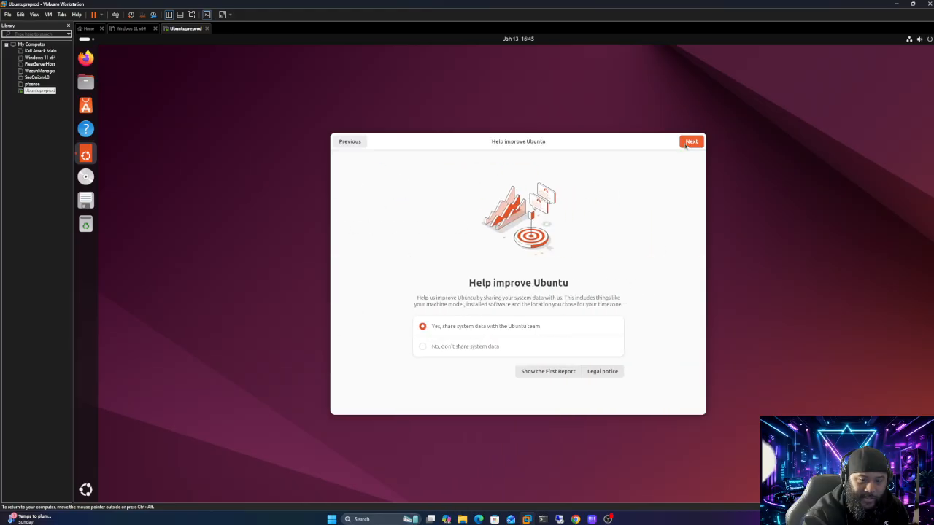
left_click(686, 144)
left_click(355, 142)
left_click(467, 347)
left_click(687, 143)
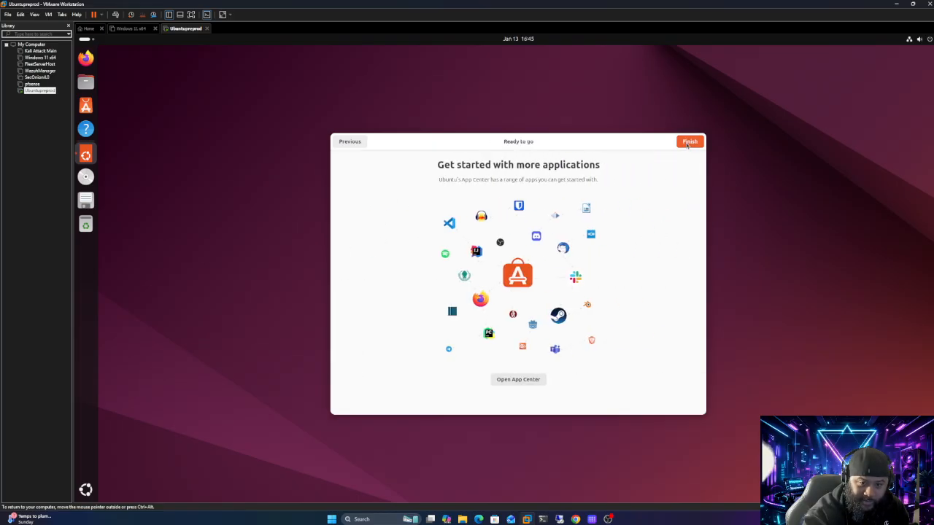
left_click(688, 144)
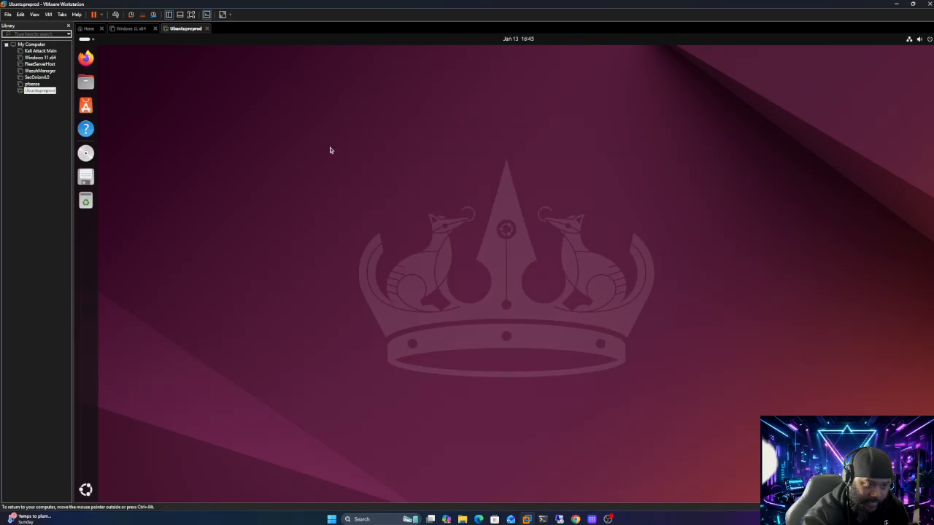
- Open Terminal from the Ubuntu applications overview and maximize its window
left_click(86, 490)
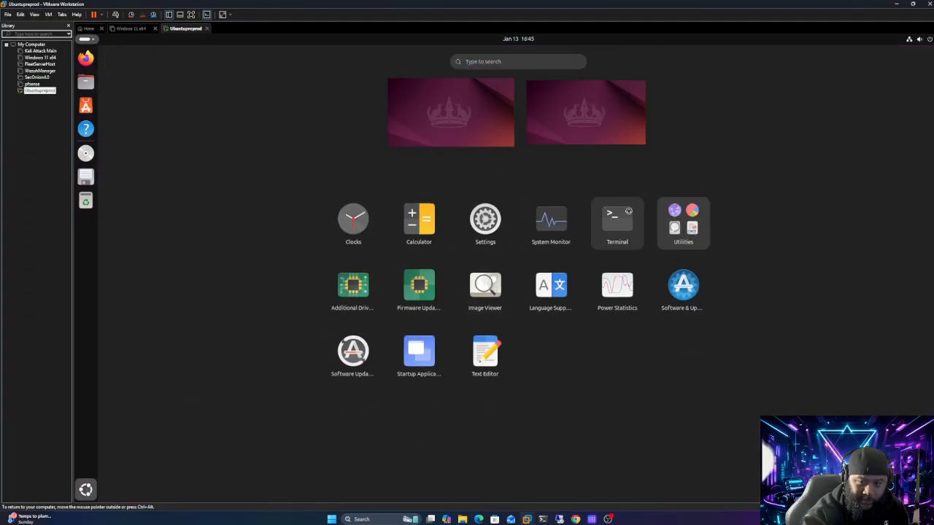
left_click(626, 212)
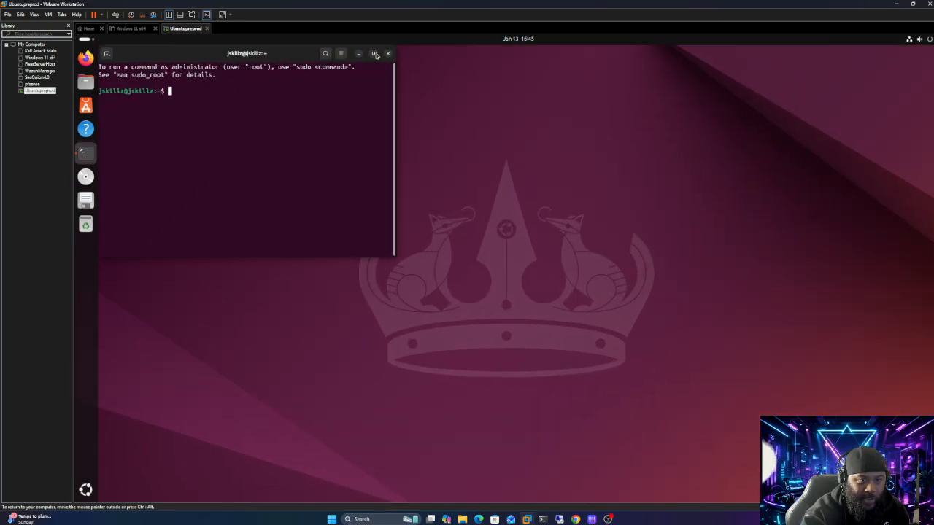
left_click(374, 54)
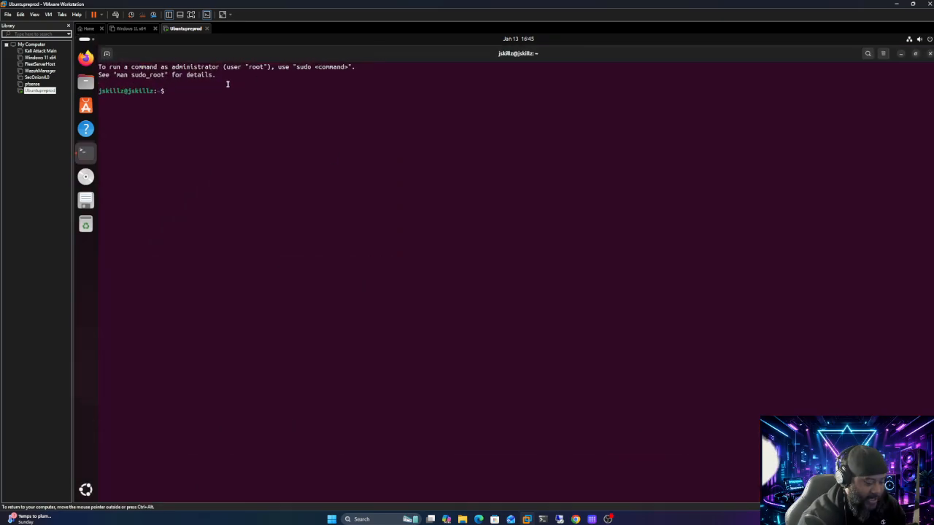
- Refresh the package lists with sudo apt update, entering the sudo password
type("sudo ")
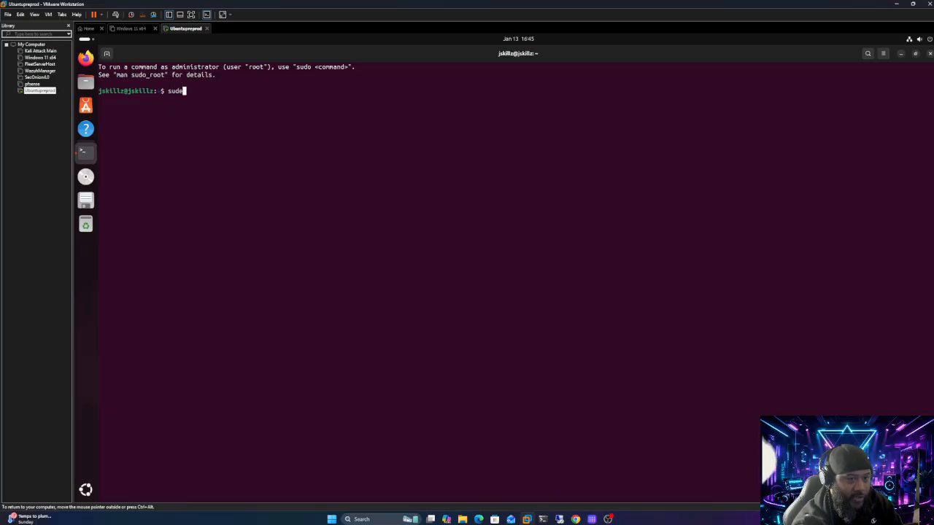
type("apt ")
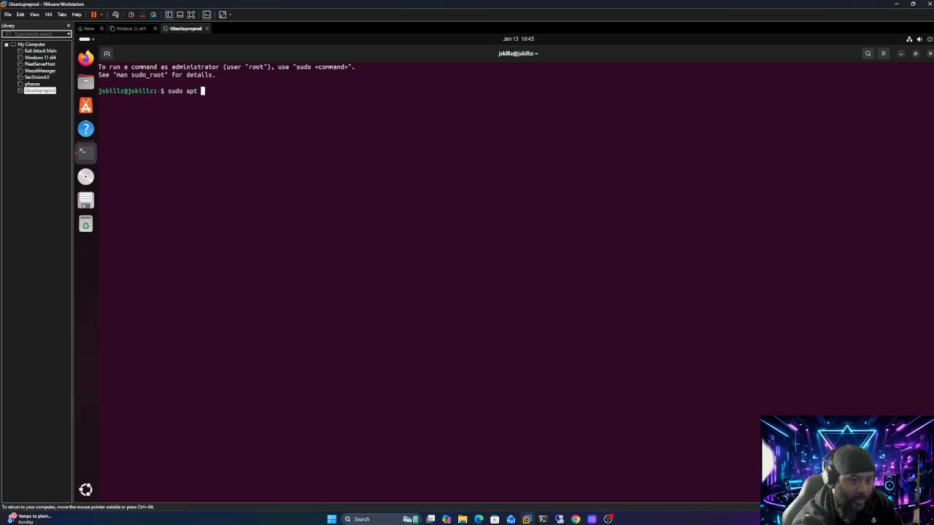
type("update")
key("Return")
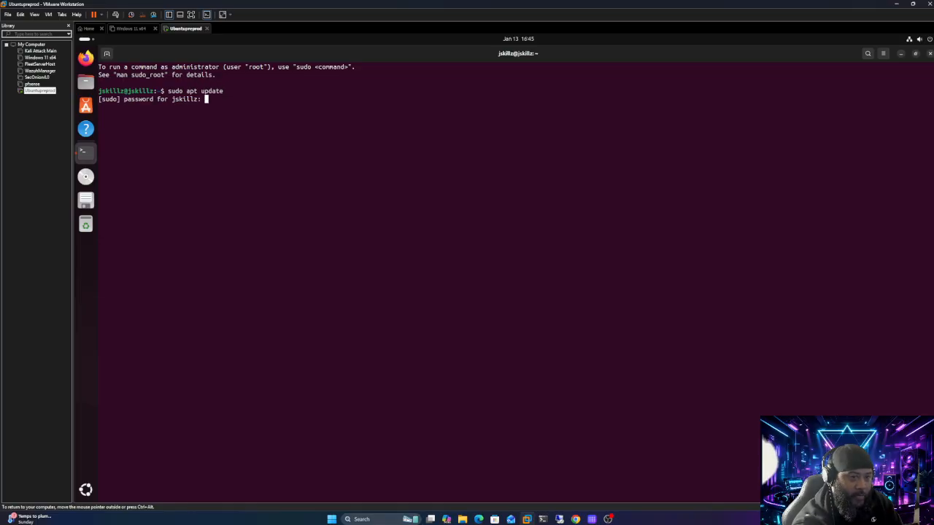
key("Return")
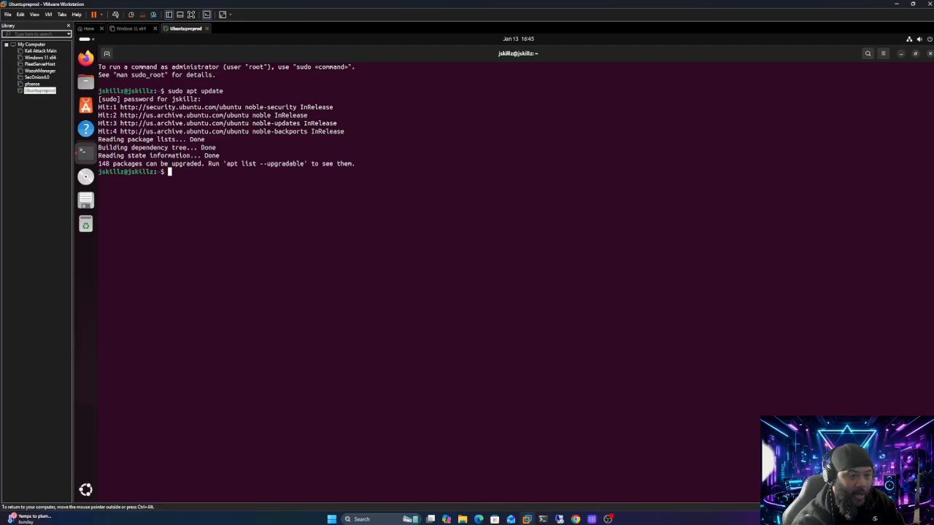
- Upgrade the installed packages with sudo apt upgrade and agree to continue
type("sudo a")
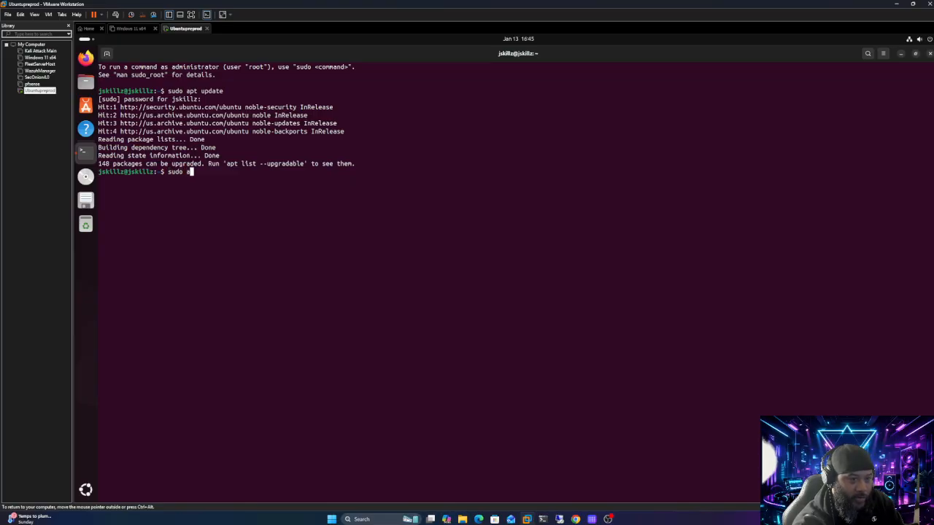
type("pt upgrade")
key("Return")
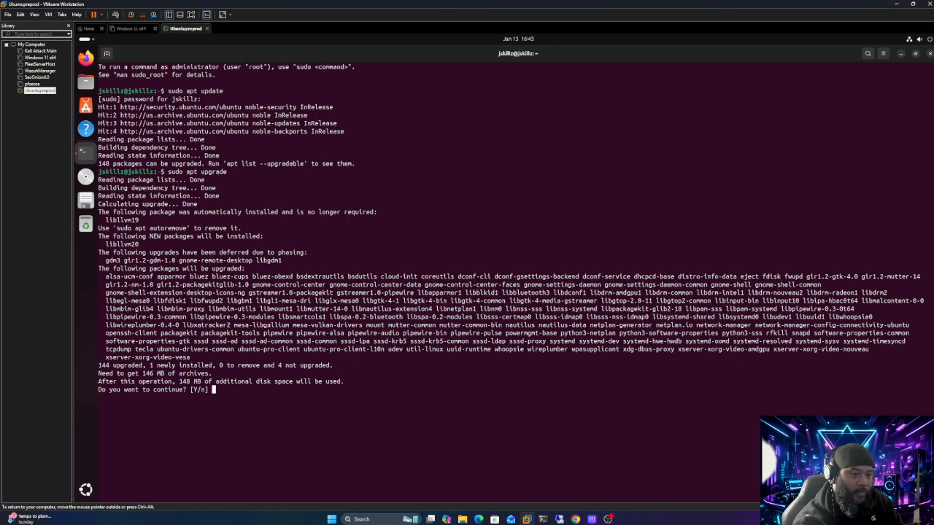
key("Return")
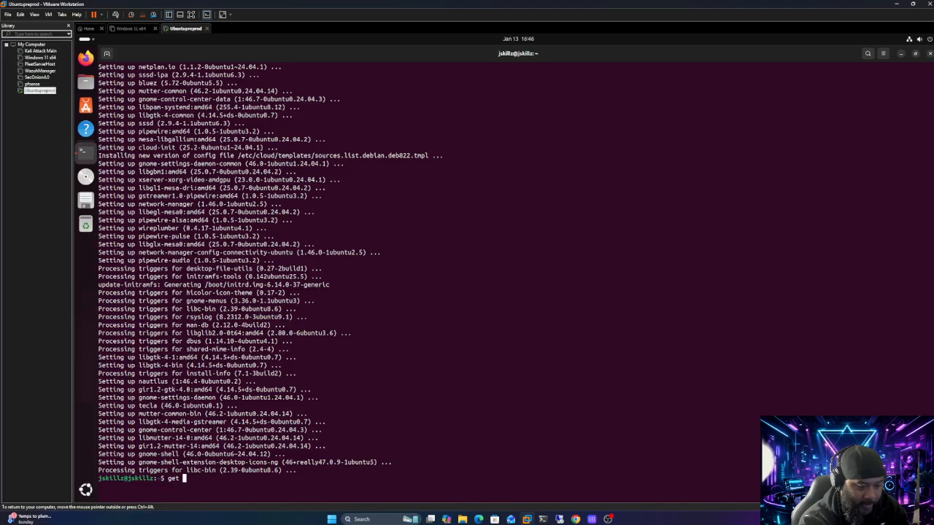
- Clear the mistyped command, install Terminator with sudo apt install terminator, and agree to continue
key("BackSpace")
key("BackSpace")
key("BackSpace")
key("BackSpace")
type("sudo ")
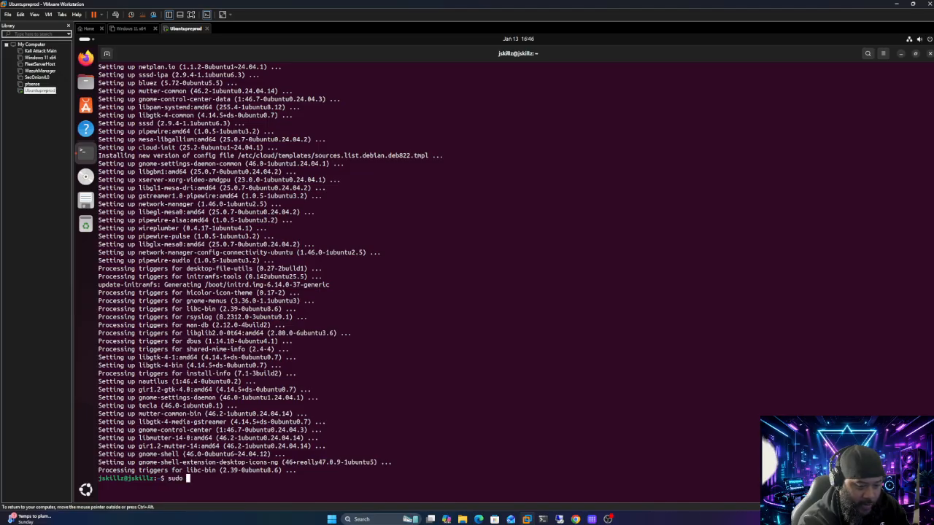
type("apt install terminator")
key("Return")
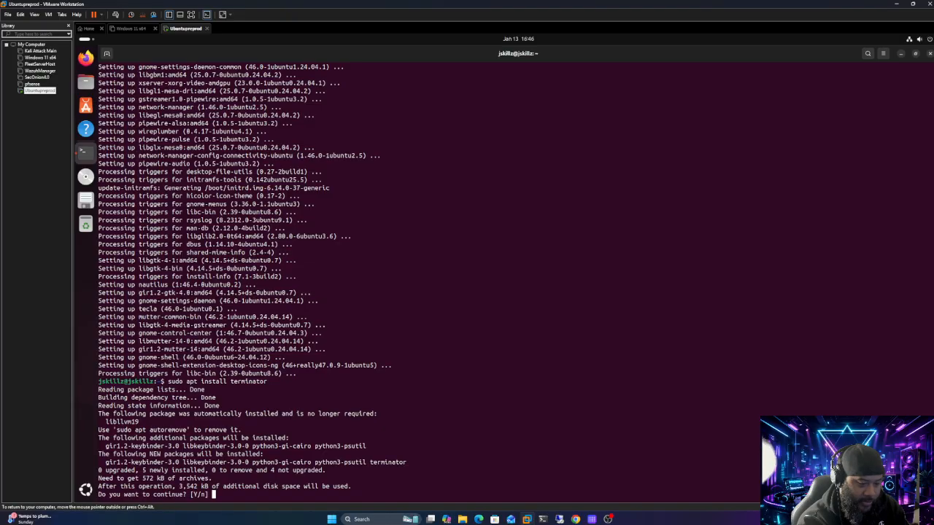
key("Return")
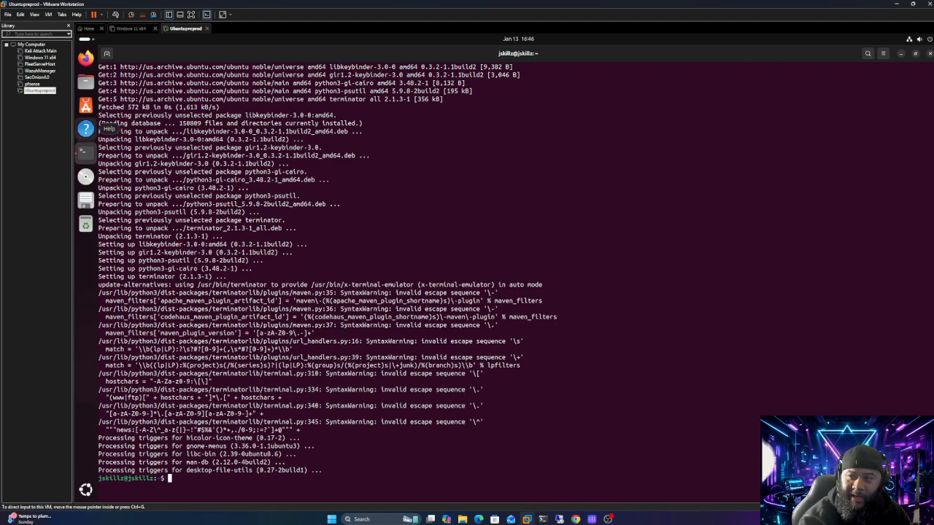
- Close the terminal window and pin Terminator to the dash from the applications overview
left_click(930, 55)
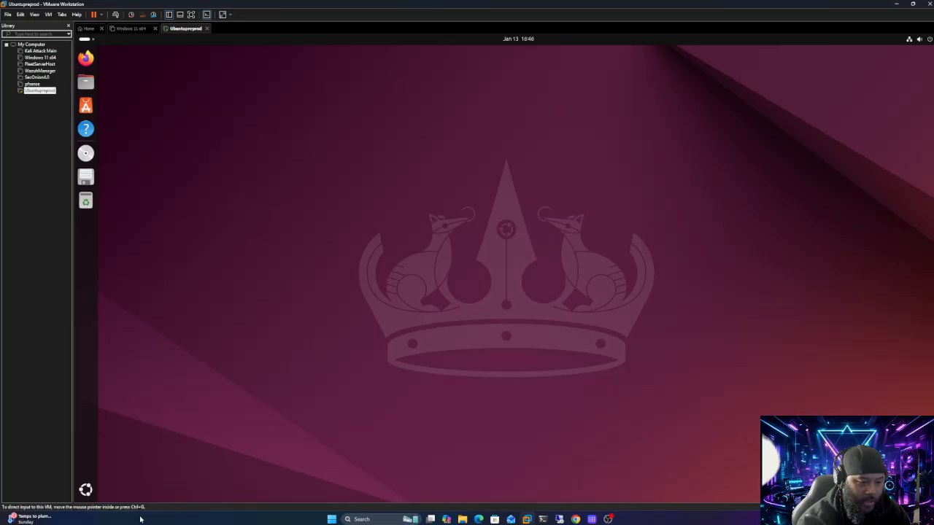
left_click(85, 490)
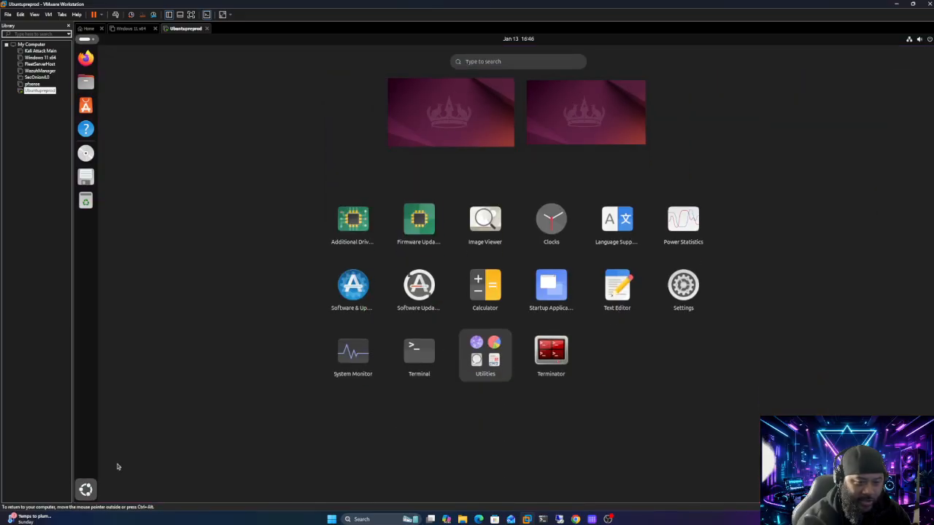
right_click(554, 339)
left_click(601, 369)
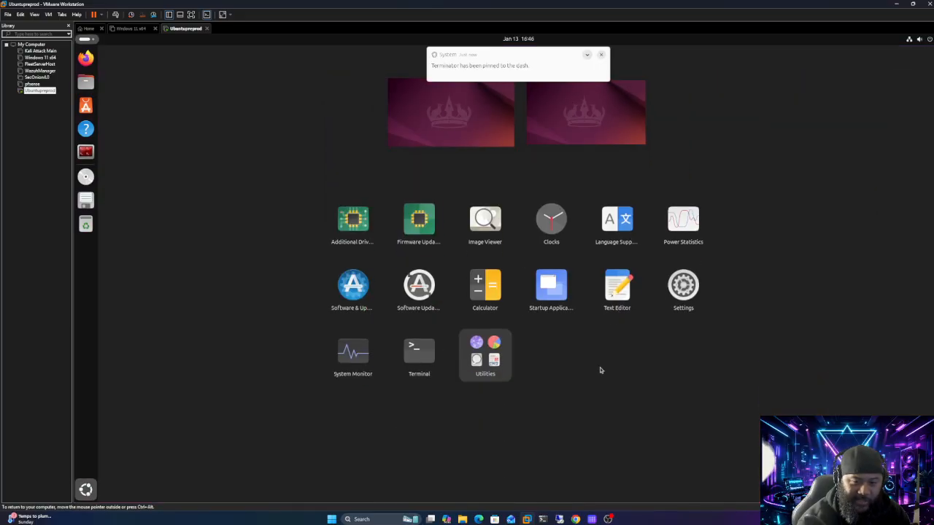
- Open Terminator maximized and divide it into three panes with a vertical split plus a horizontal split of the left pane
left_click(85, 151)
right_click(156, 105)
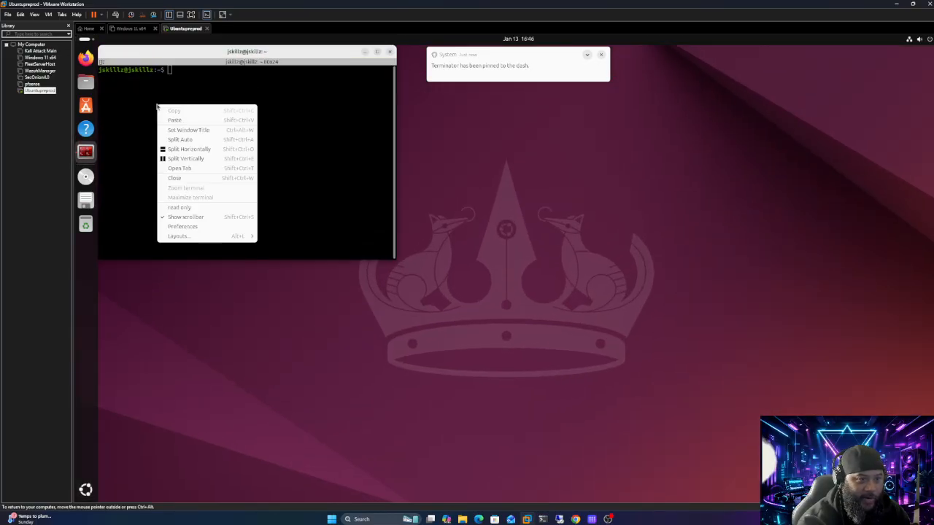
left_click(202, 158)
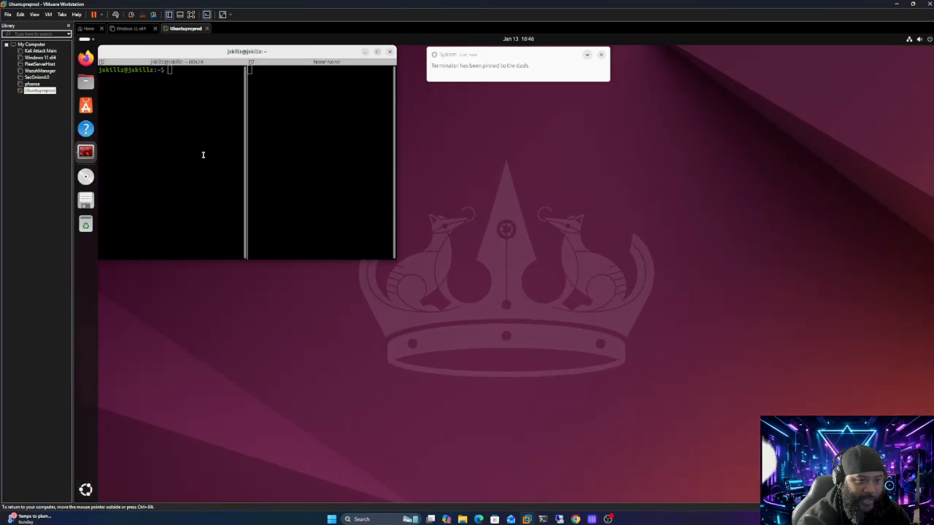
left_click(378, 52)
left_click(392, 104)
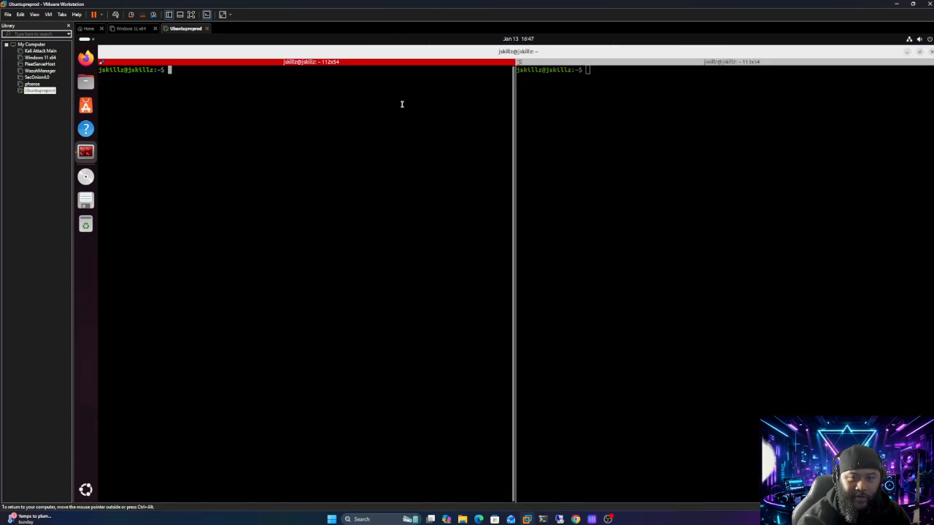
right_click(333, 122)
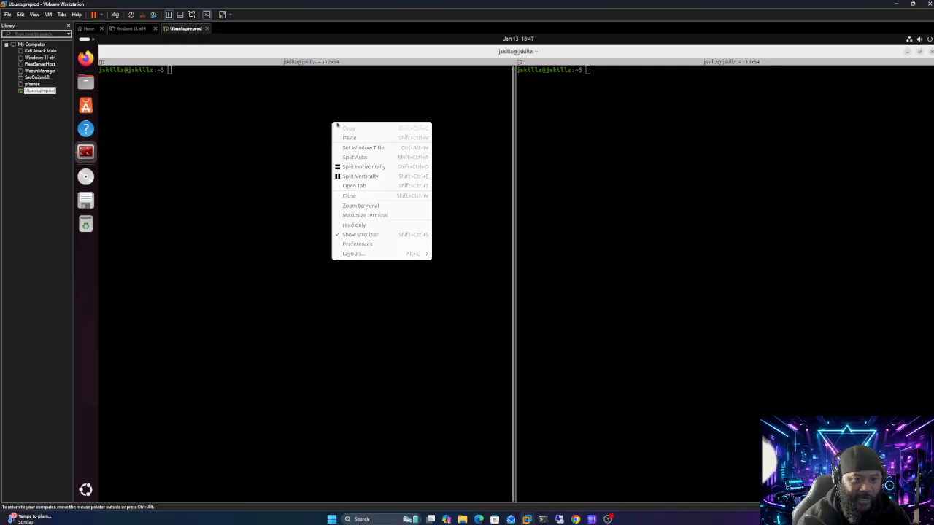
left_click(373, 167)
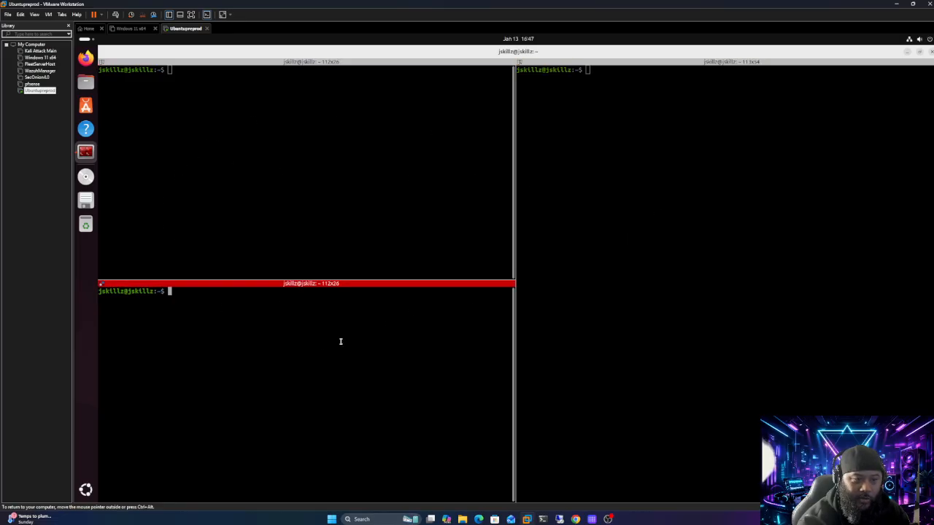
- Review the layout, profile and global settings in the Terminator preferences, then close the preferences
right_click(252, 159)
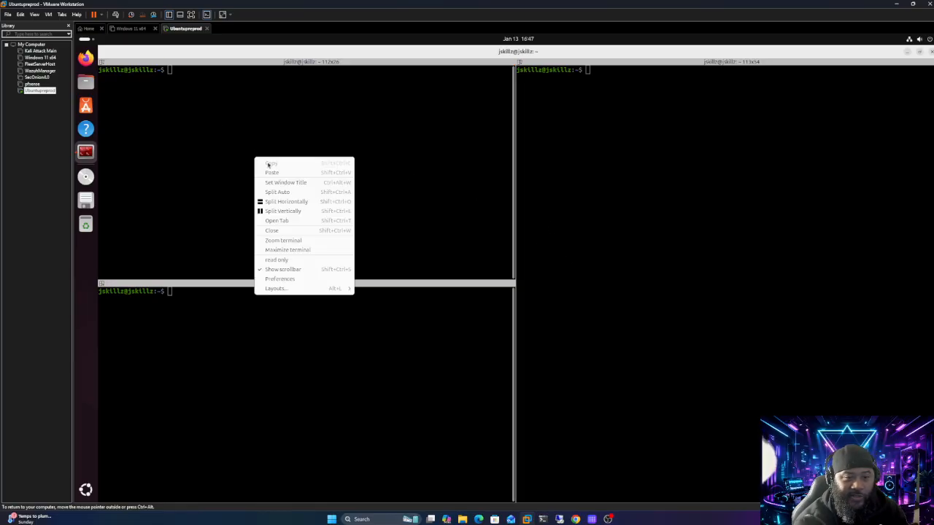
left_click(293, 279)
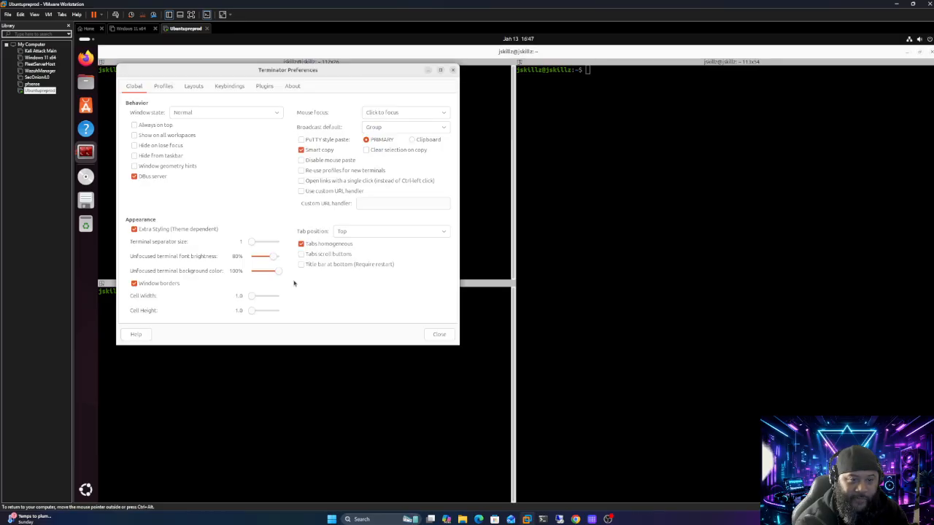
left_click(194, 87)
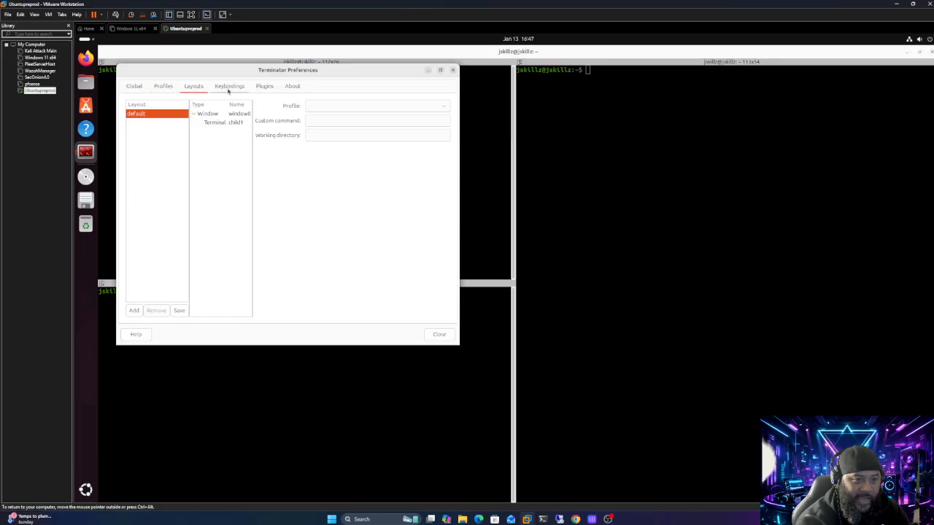
left_click(163, 87)
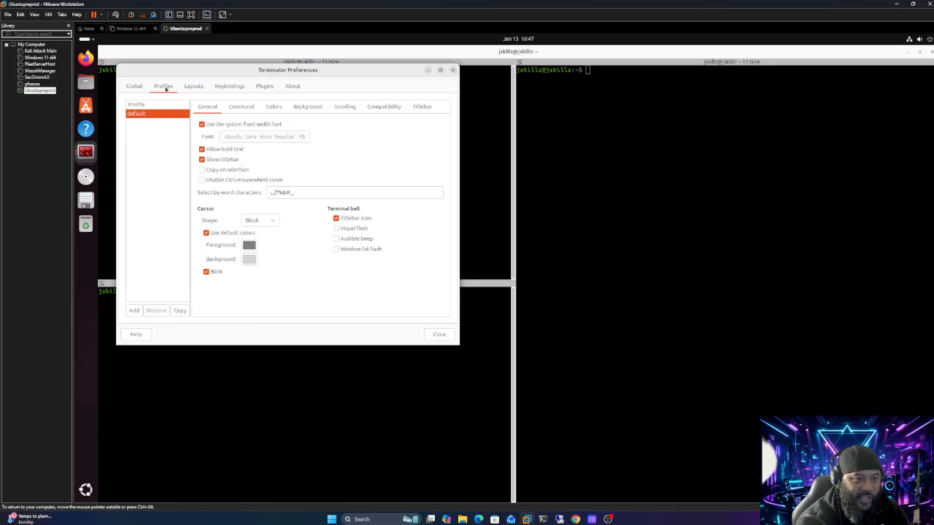
left_click(144, 88)
left_click(451, 71)
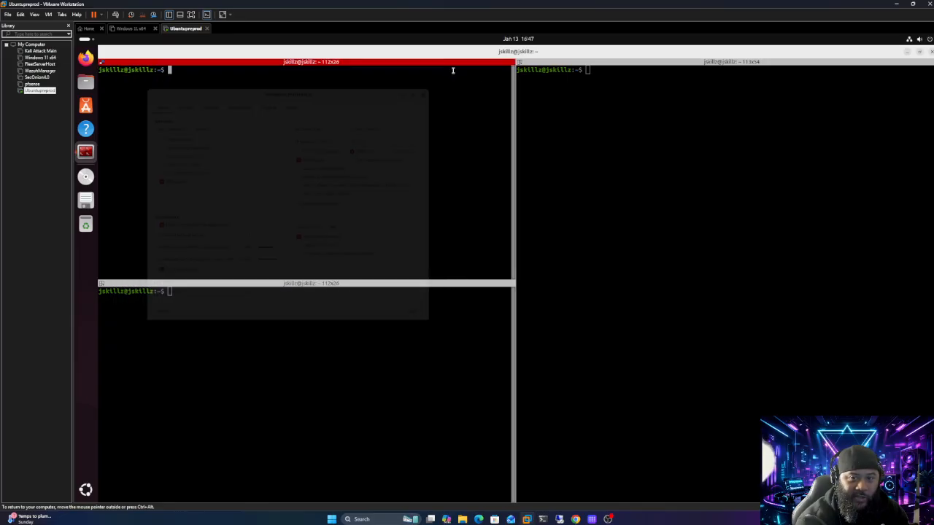
- Close the Terminator window together with all of its open terminals
left_click(931, 52)
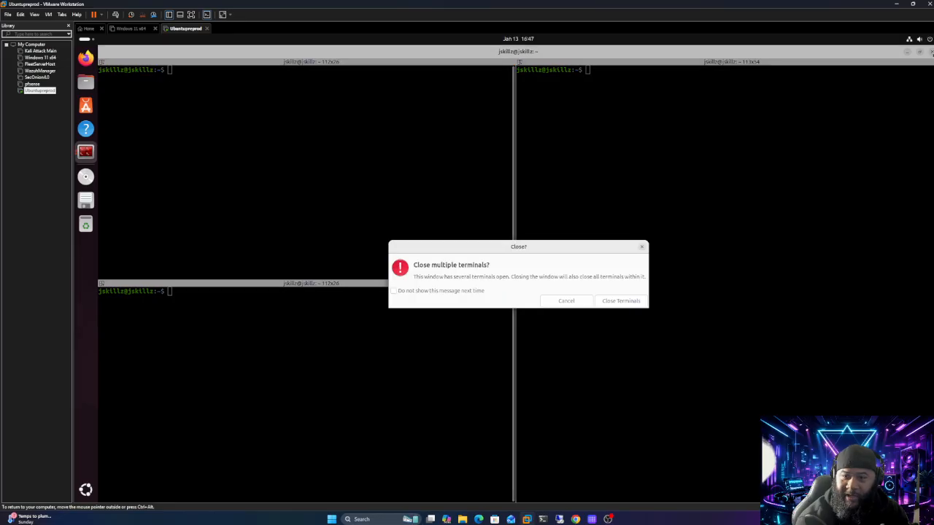
left_click(568, 304)
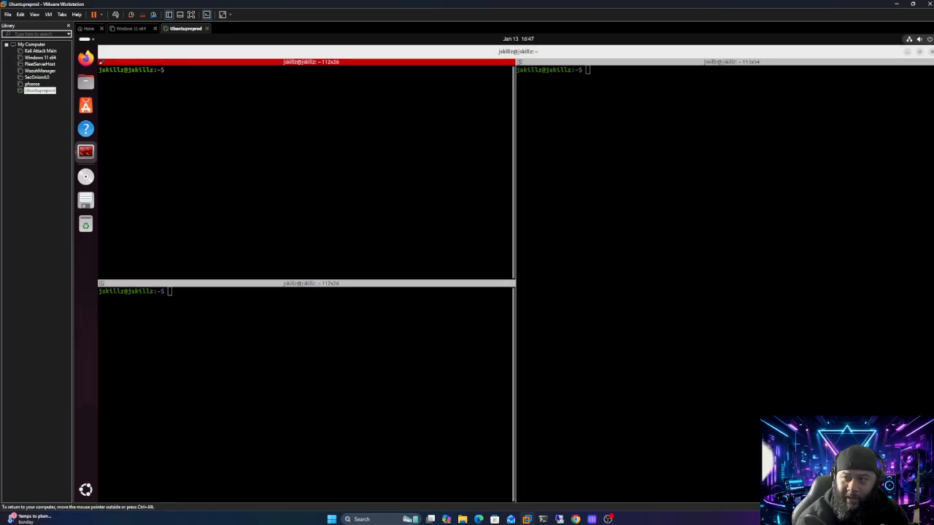
left_click(932, 52)
left_click(640, 300)
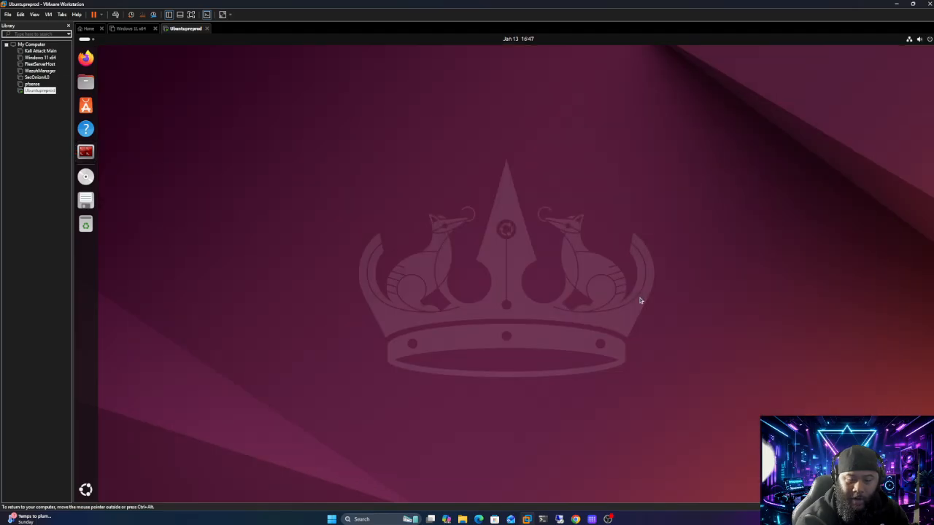